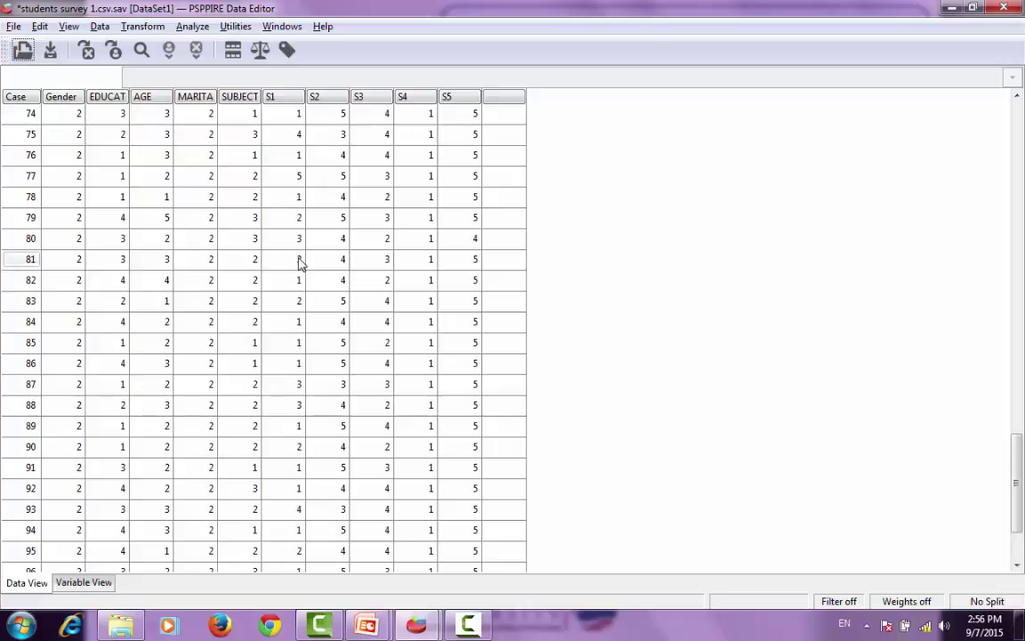
Browse the cases from the last row back up to the first case
left_click(92, 429)
key("ctrl+Down")
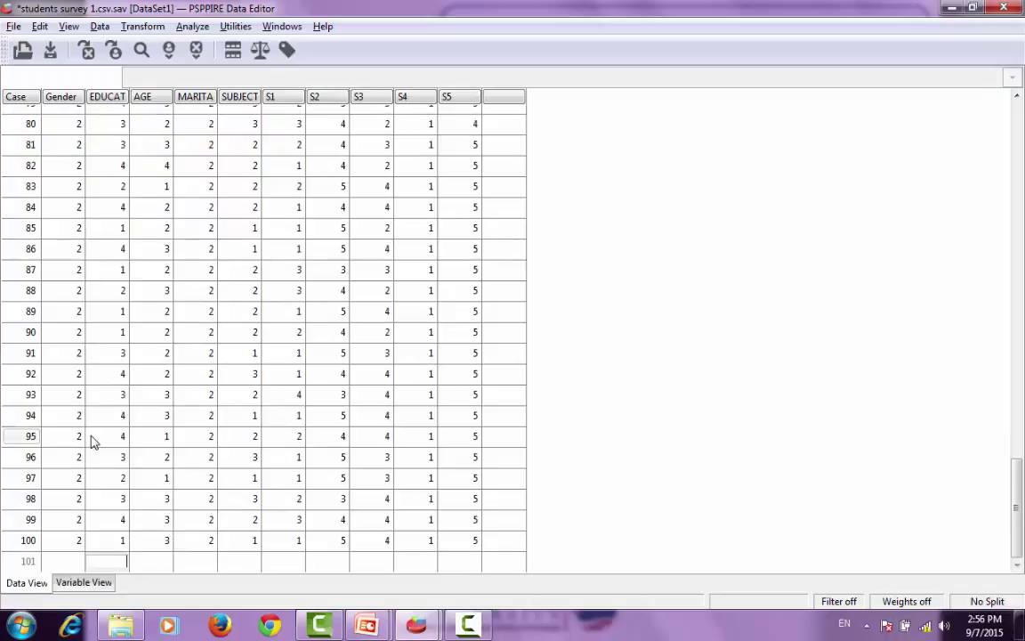
key("Page_Up")
key("Page_Up")
key("Page_Up")
key("Page_Up")
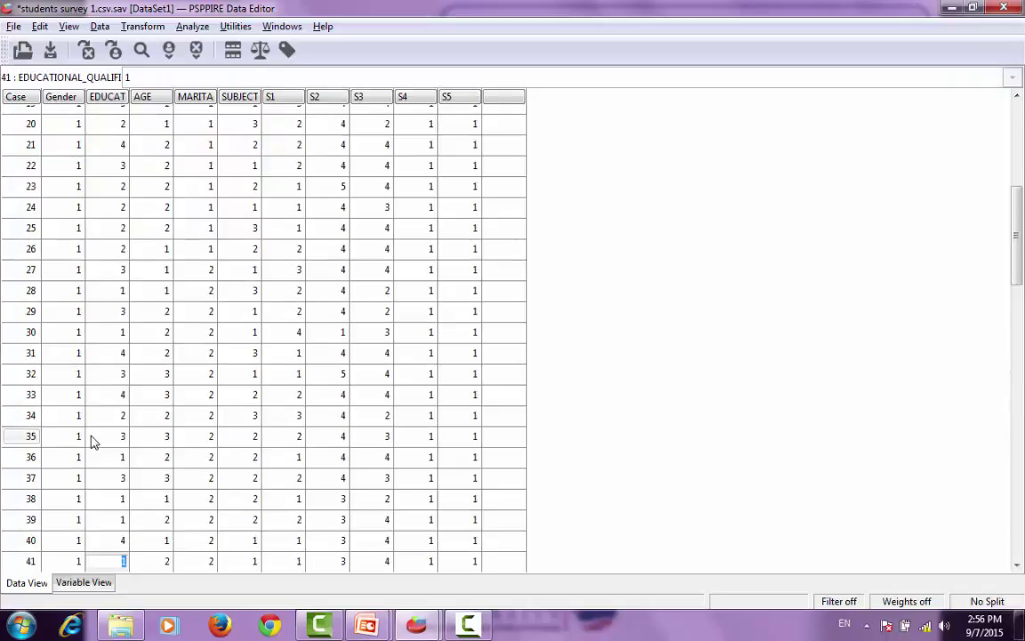
key("Page_Up")
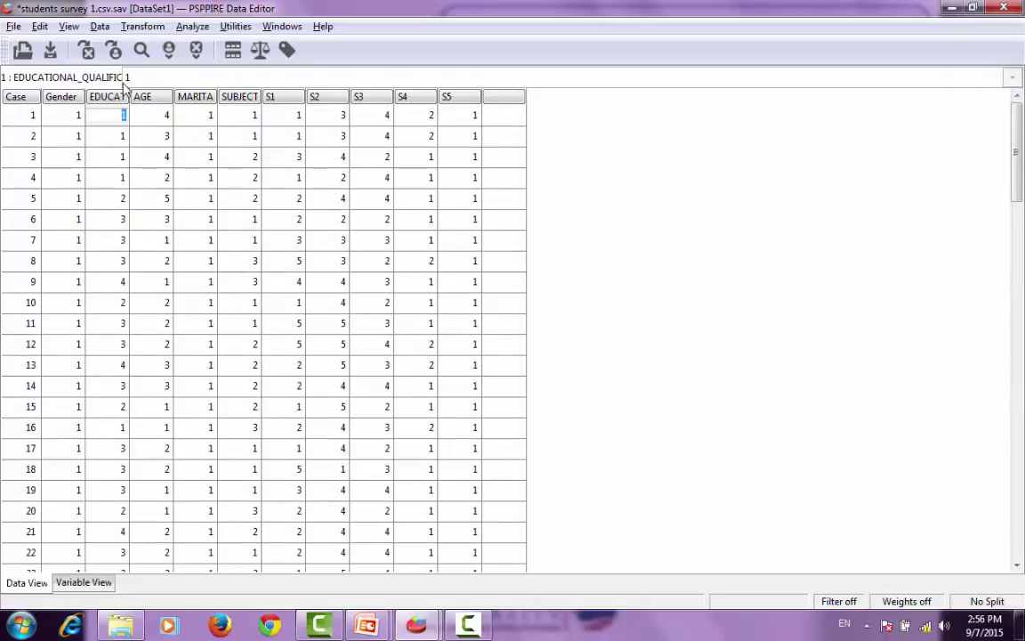
Start an Independent-Samples T Test with S5 as the test variable
left_click(183, 28)
mouse_move(230, 71)
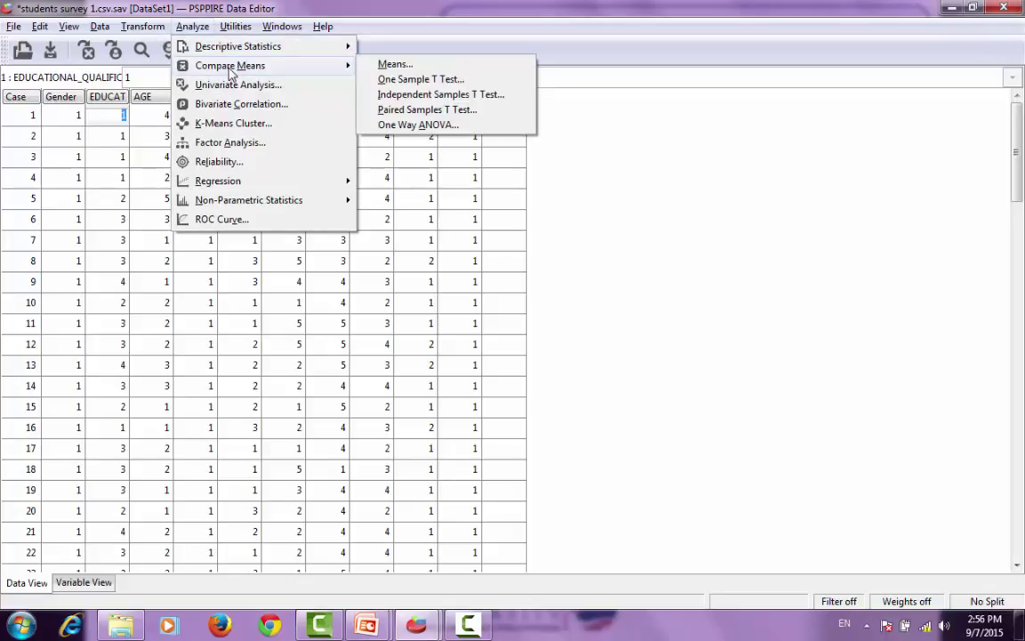
left_click(437, 99)
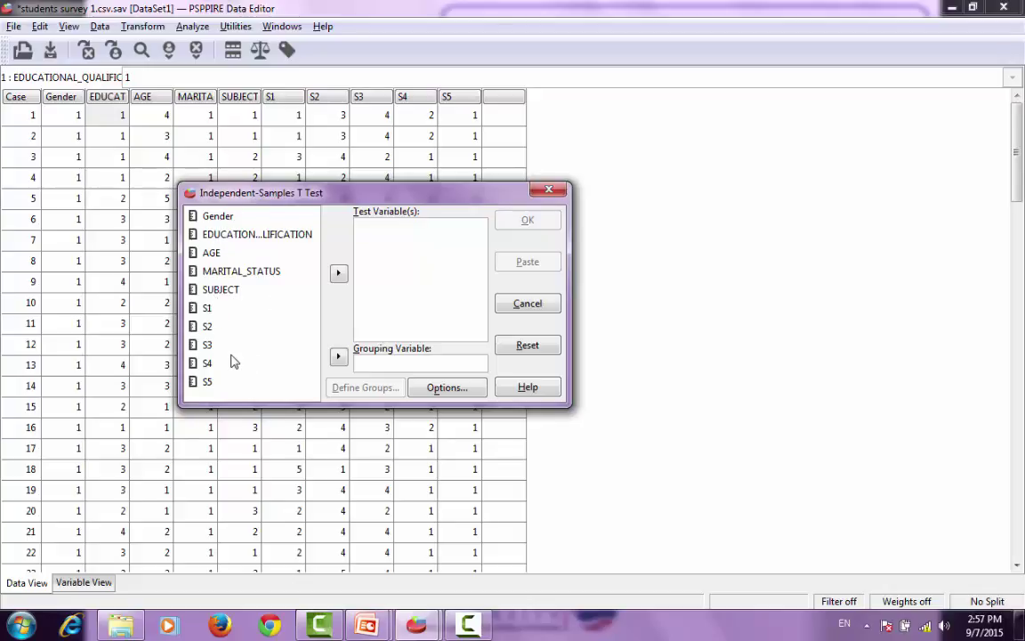
left_click(209, 382)
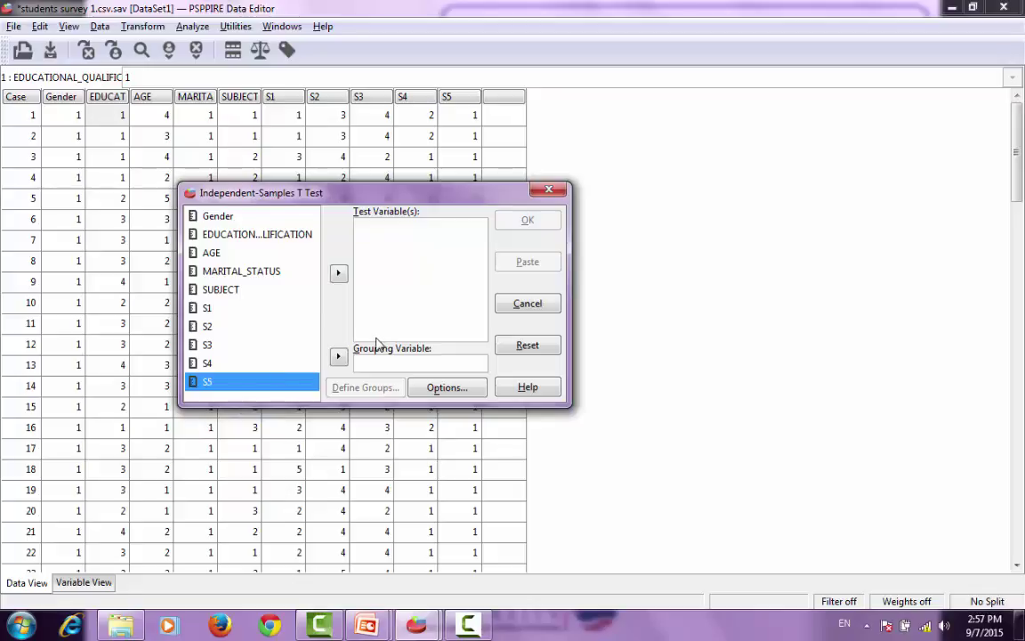
left_click(339, 276)
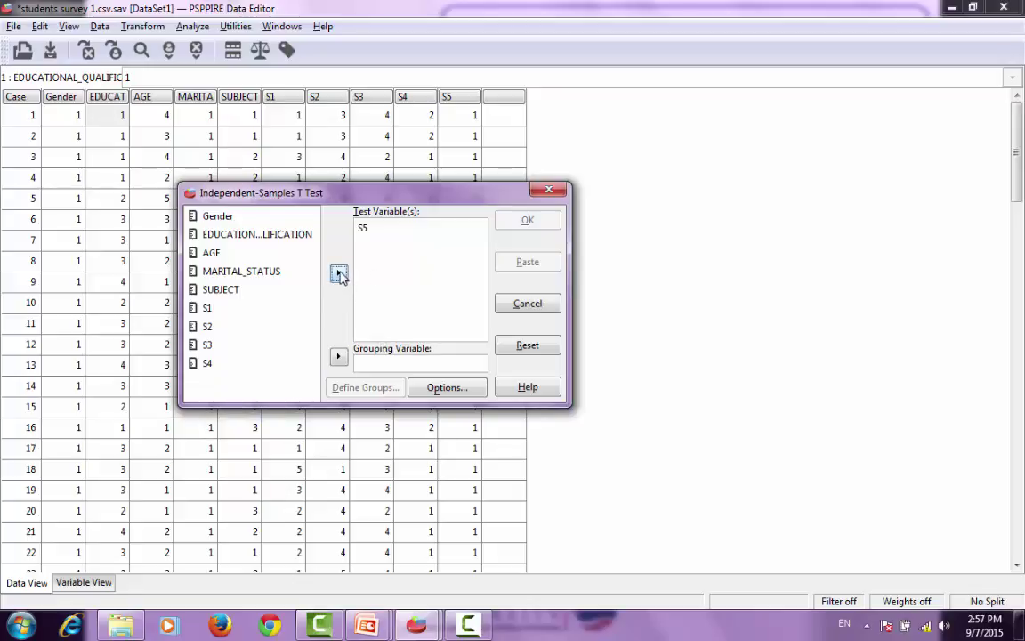
Group by Gender, define groups 1 and 2, and run the test
left_click(227, 219)
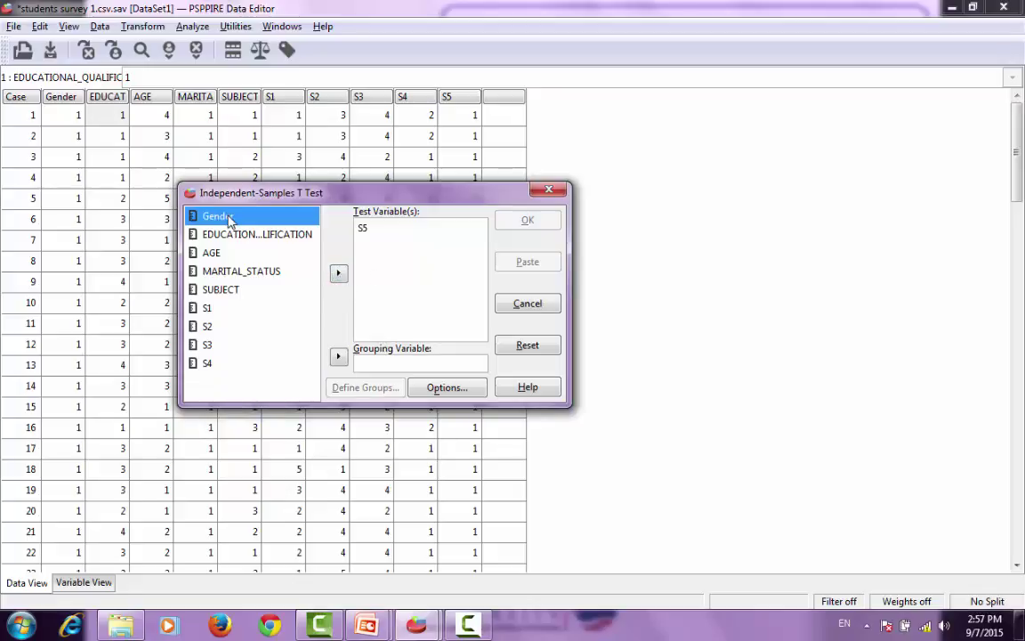
left_click(338, 357)
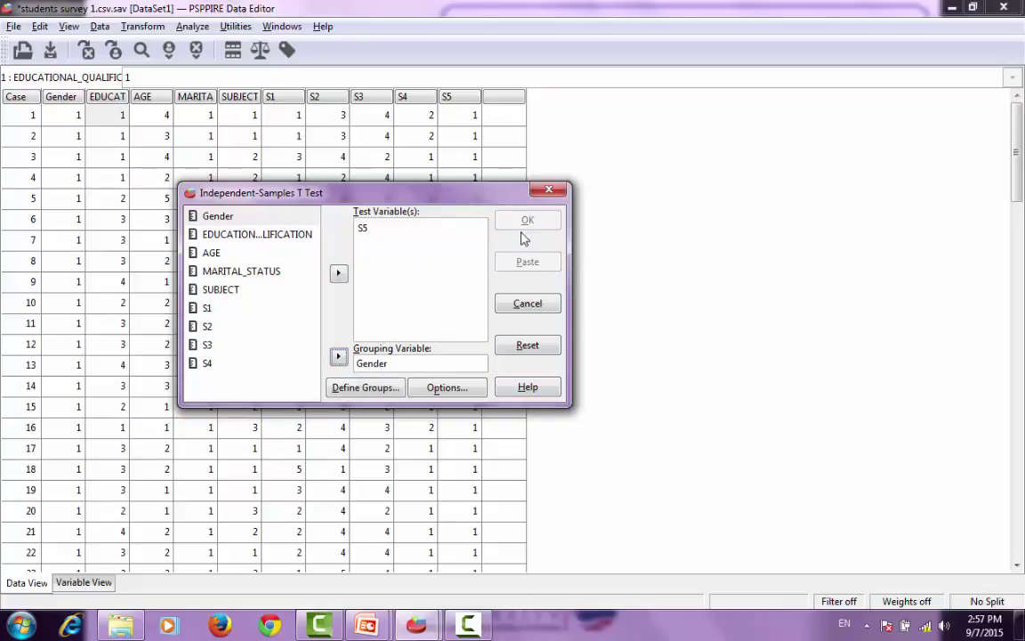
left_click(391, 390)
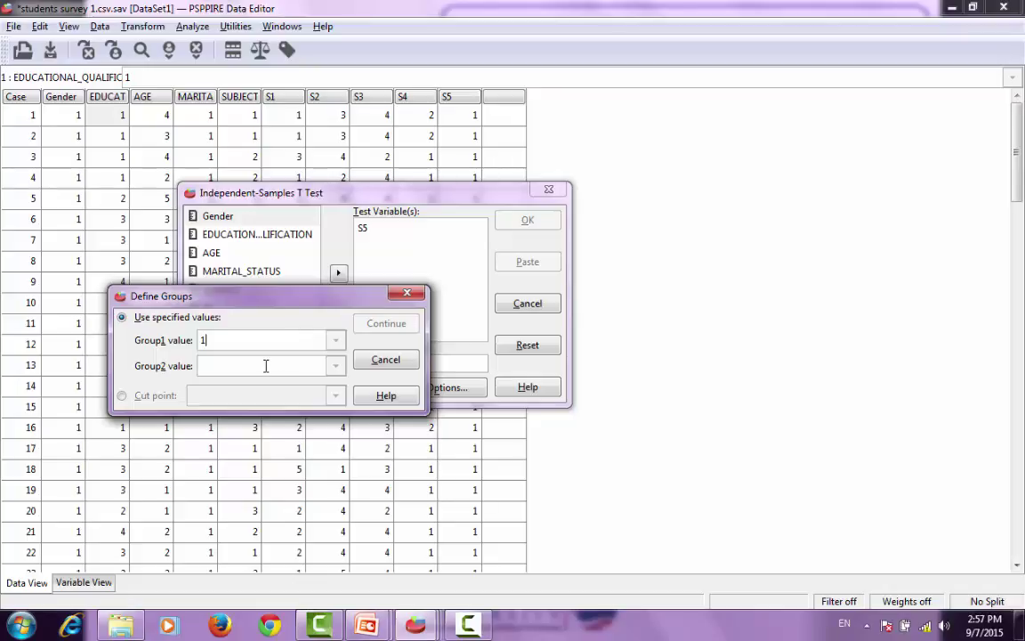
type("2")
left_click(386, 325)
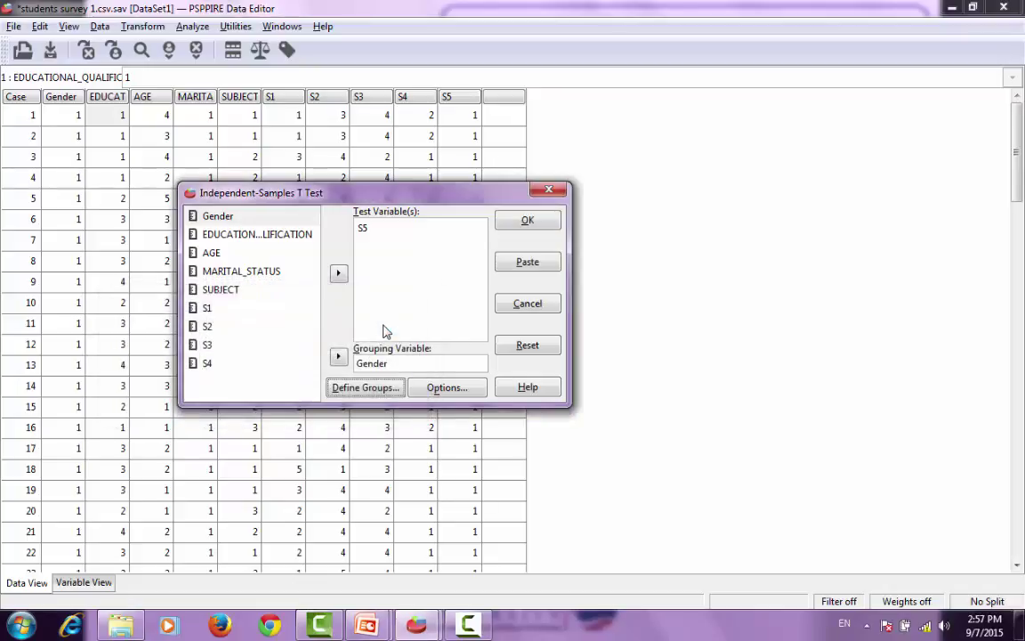
left_click(528, 222)
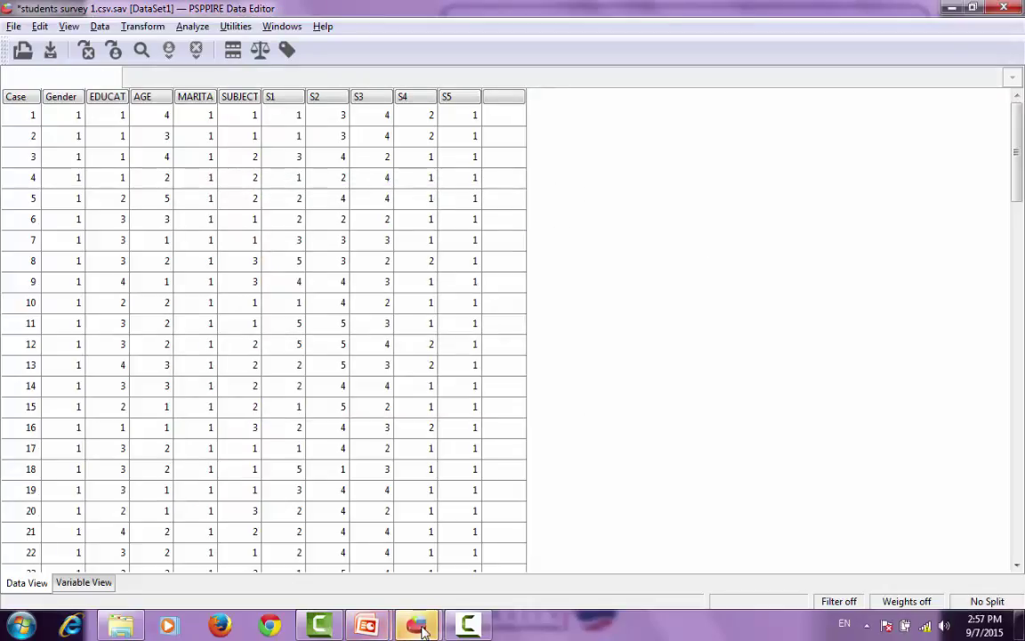
Bring up the Output Viewer and scroll to the S5 Group Statistics and Independent Samples Test tables
mouse_move(416, 626)
left_click(523, 532)
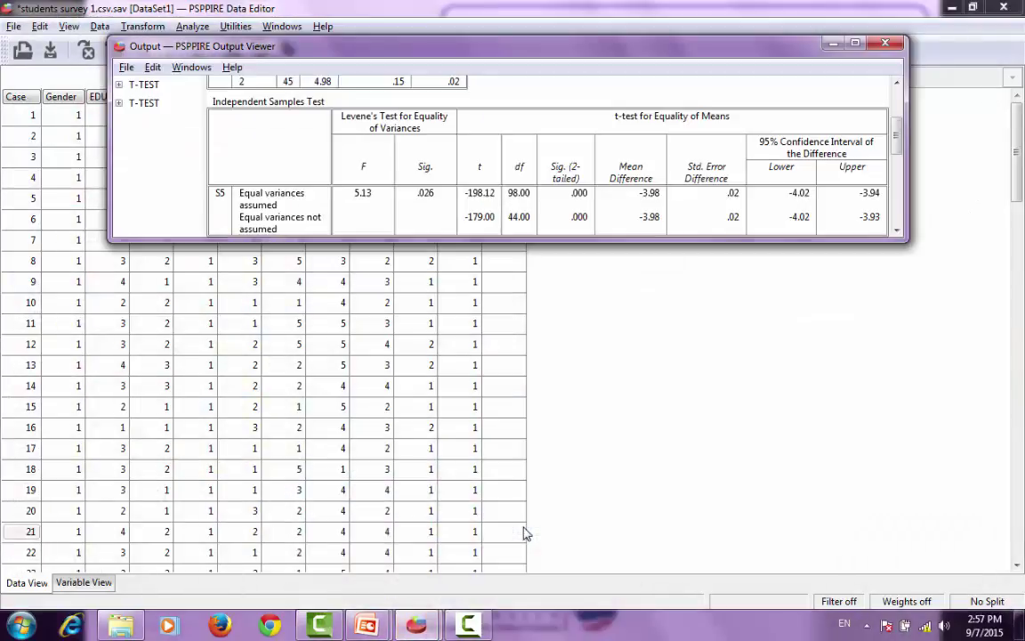
left_click_drag(898, 137, 896, 125)
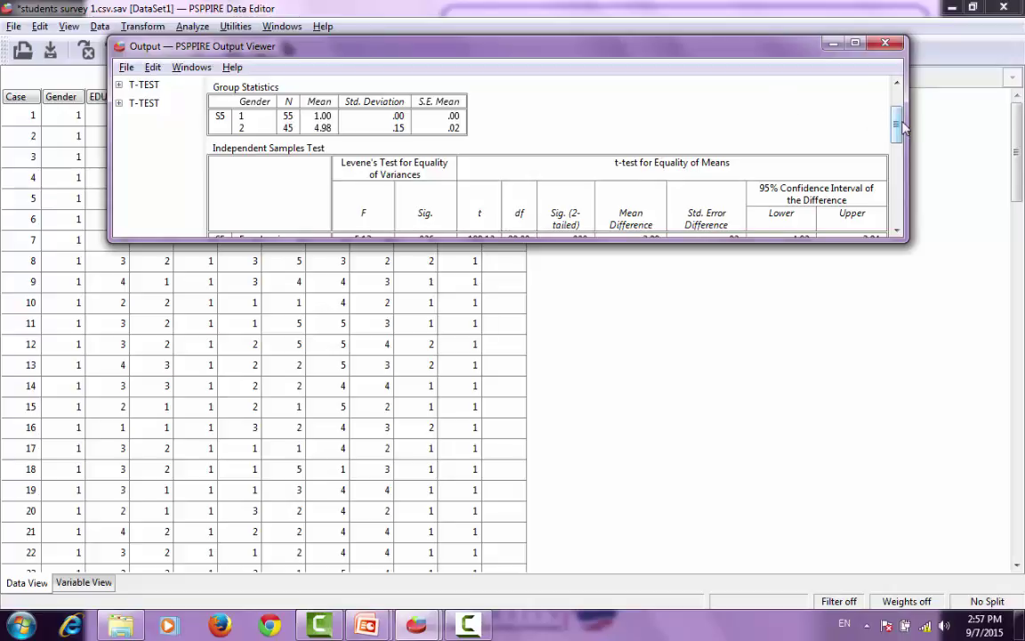
mouse_move(900, 128)
left_mouse_down()
mouse_move(905, 161)
mouse_move(907, 143)
left_mouse_up()
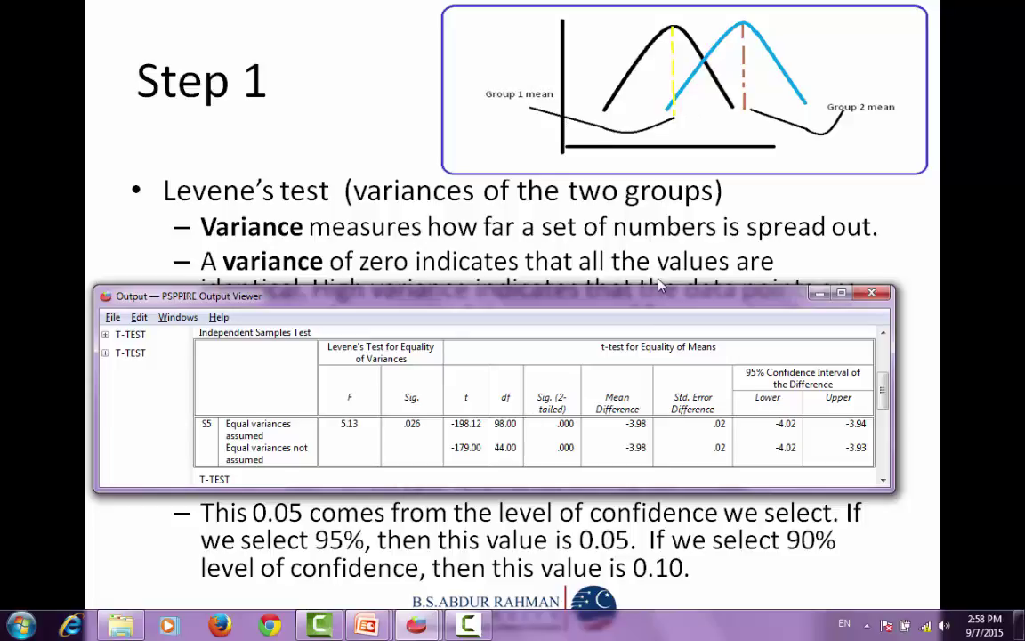
Move the Output Viewer up to reveal the slide's Levene's test rules
left_click_drag(649, 286, 646, 29)
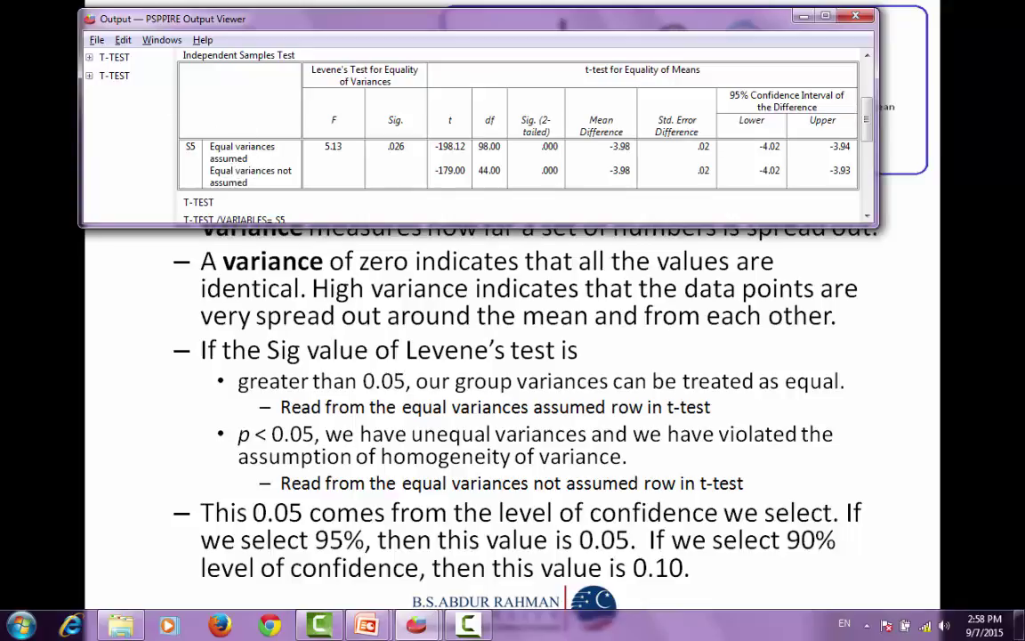
Return to the Data Editor and start a new Independent-Samples T Test with S5 as the test variable
mouse_move(417, 624)
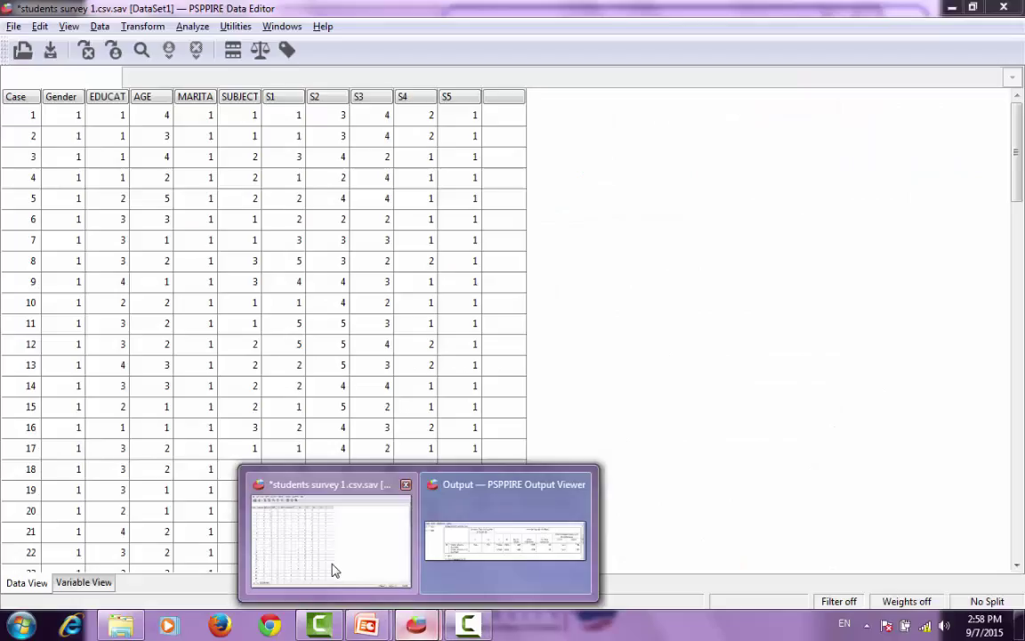
left_click(335, 571)
left_click(192, 28)
left_click(193, 28)
left_click(193, 30)
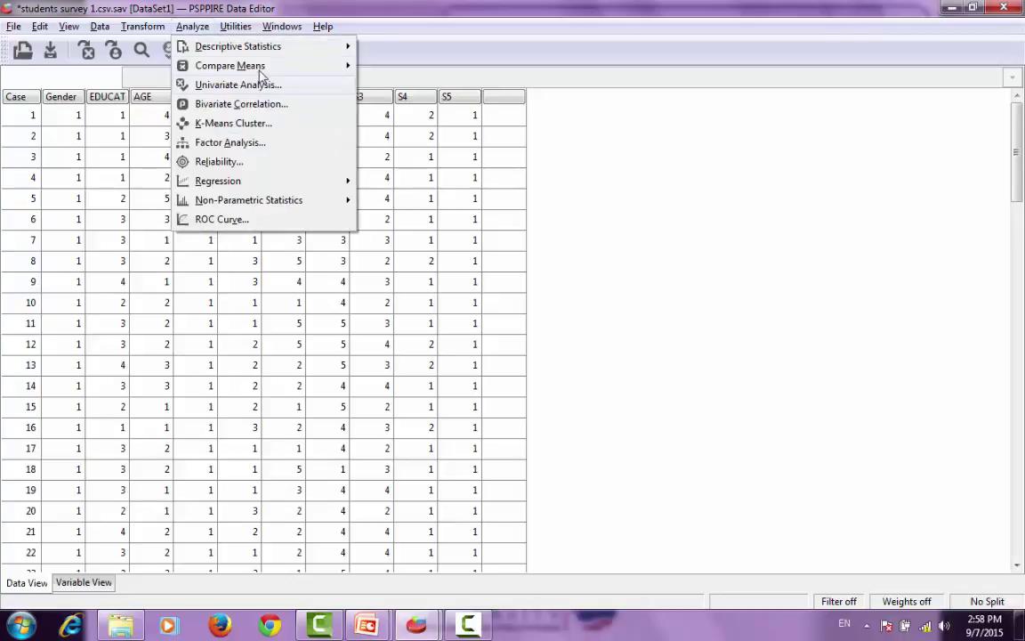
mouse_move(267, 69)
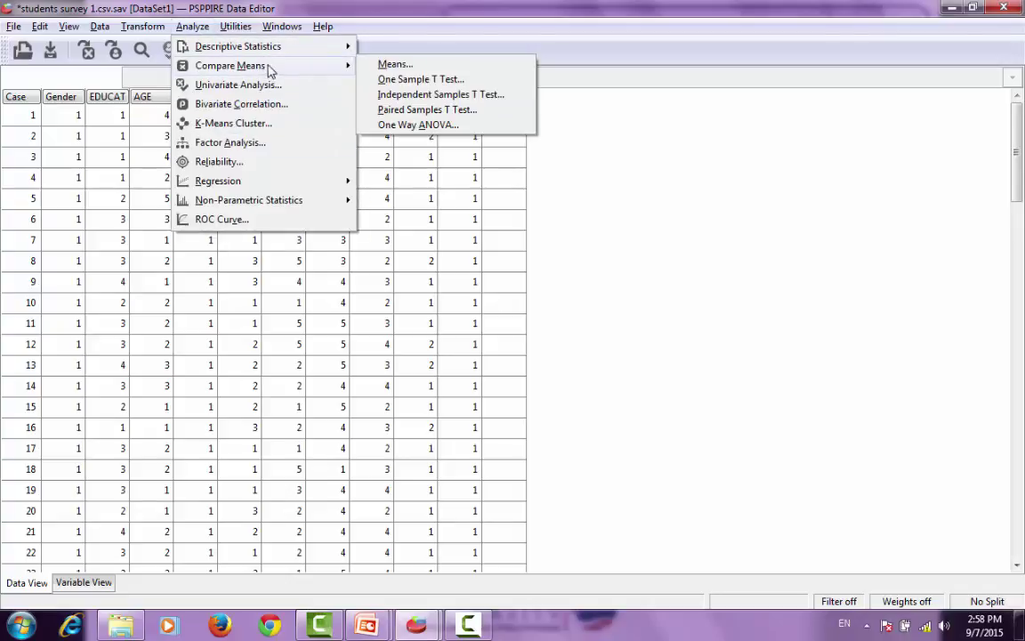
left_click(467, 98)
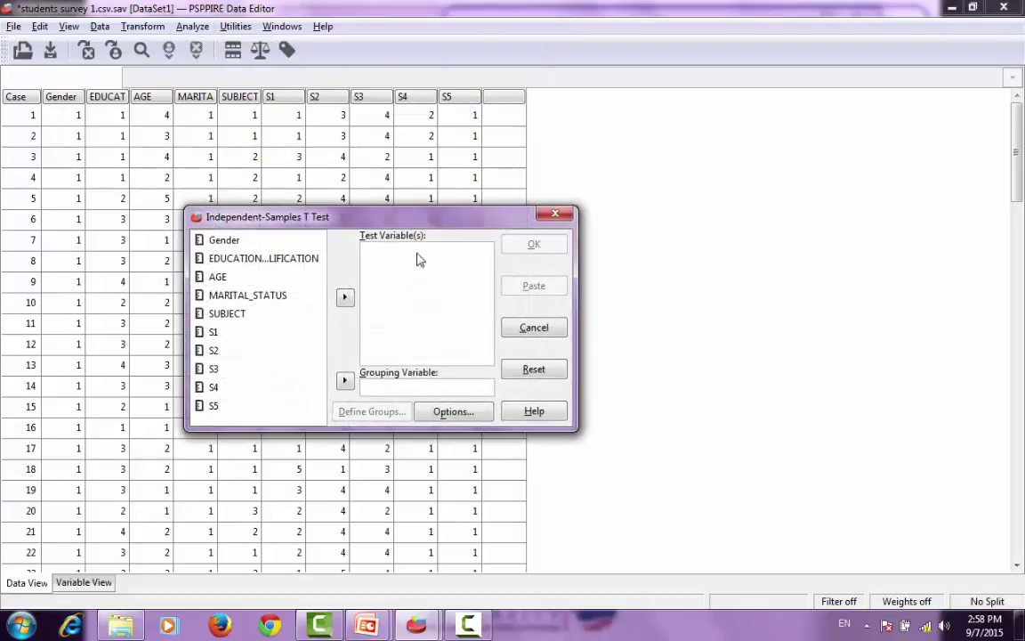
left_click(216, 408)
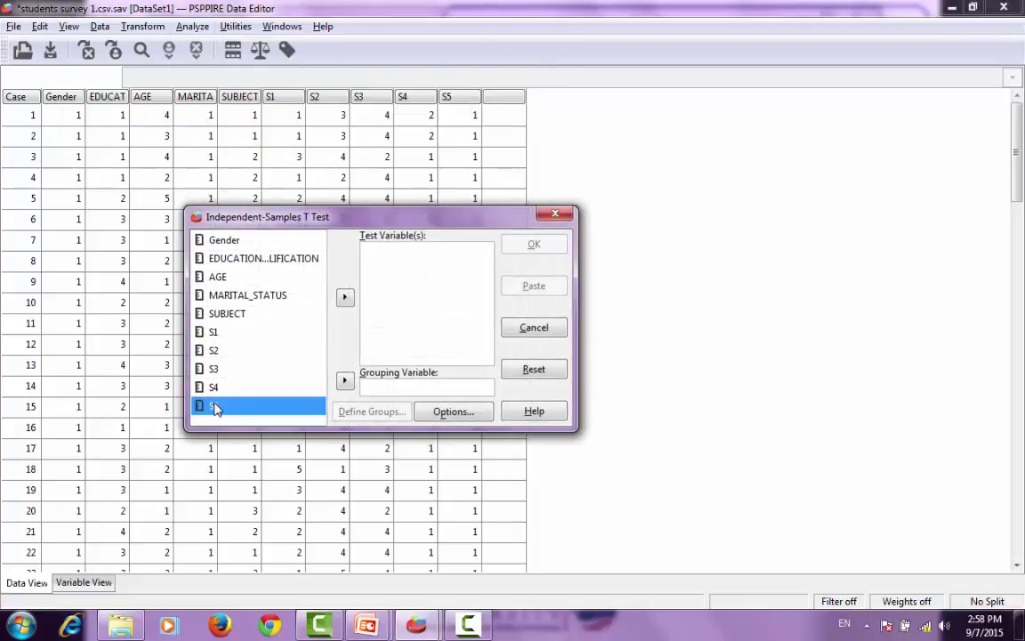
left_click(346, 298)
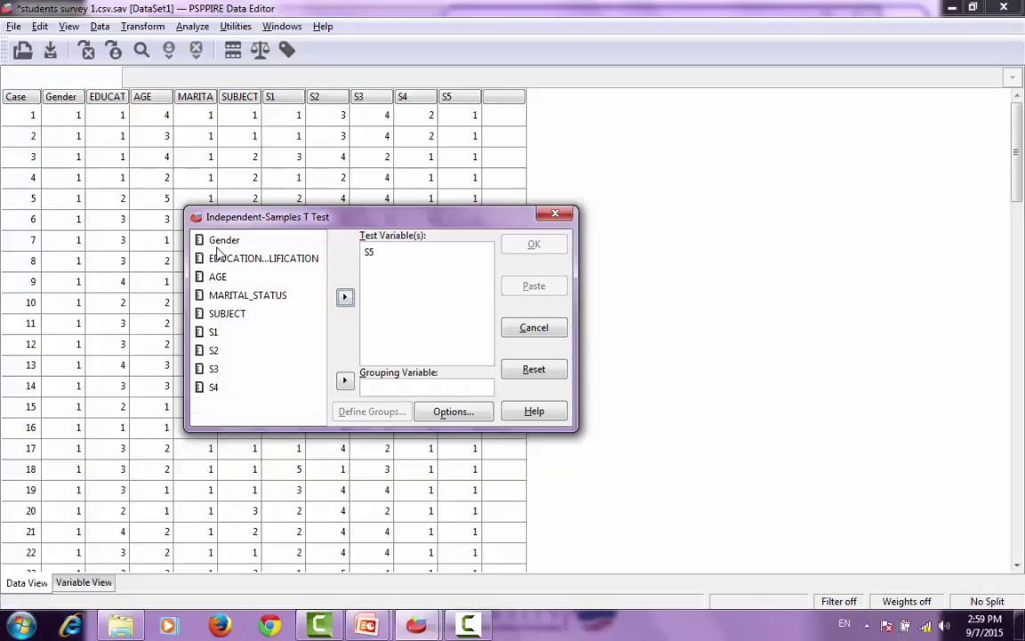
Group by Gender with groups 1 and 2, keep the 95% confidence interval, and run
left_click(220, 242)
left_click(346, 381)
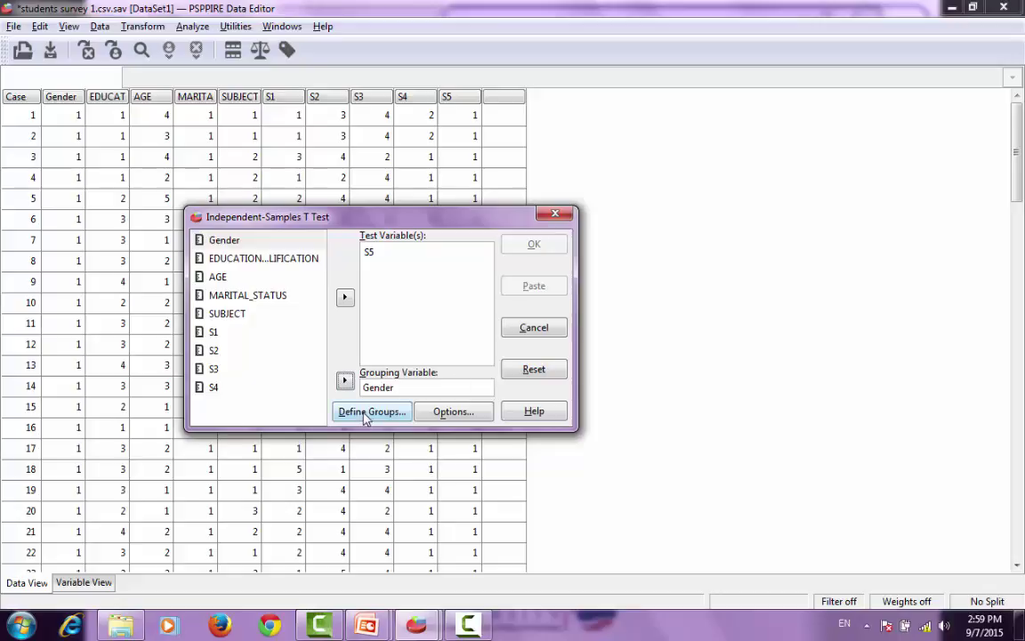
left_click(365, 412)
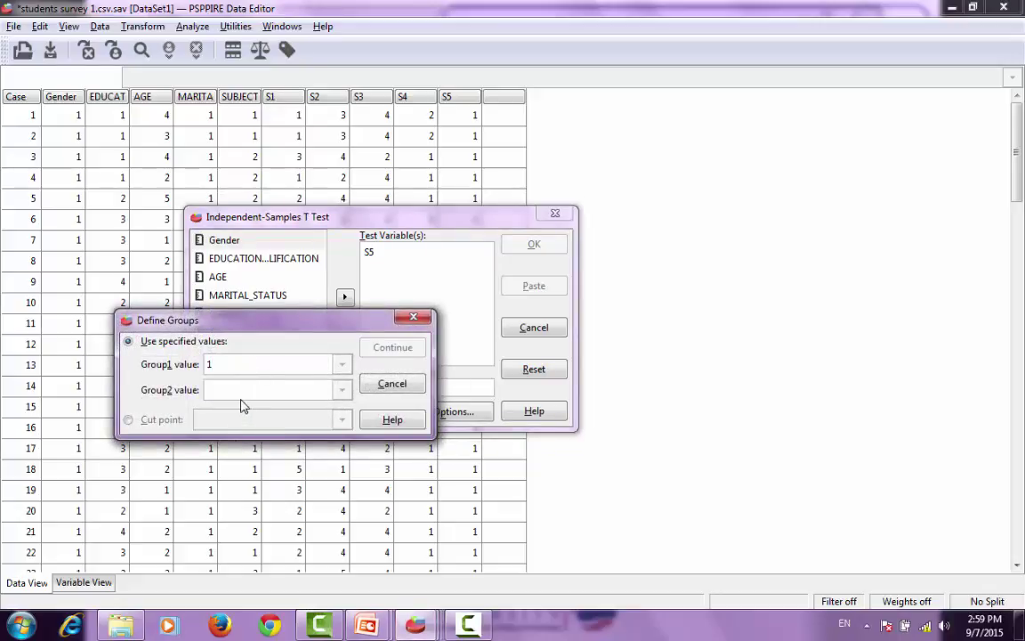
left_click(236, 392)
type("2")
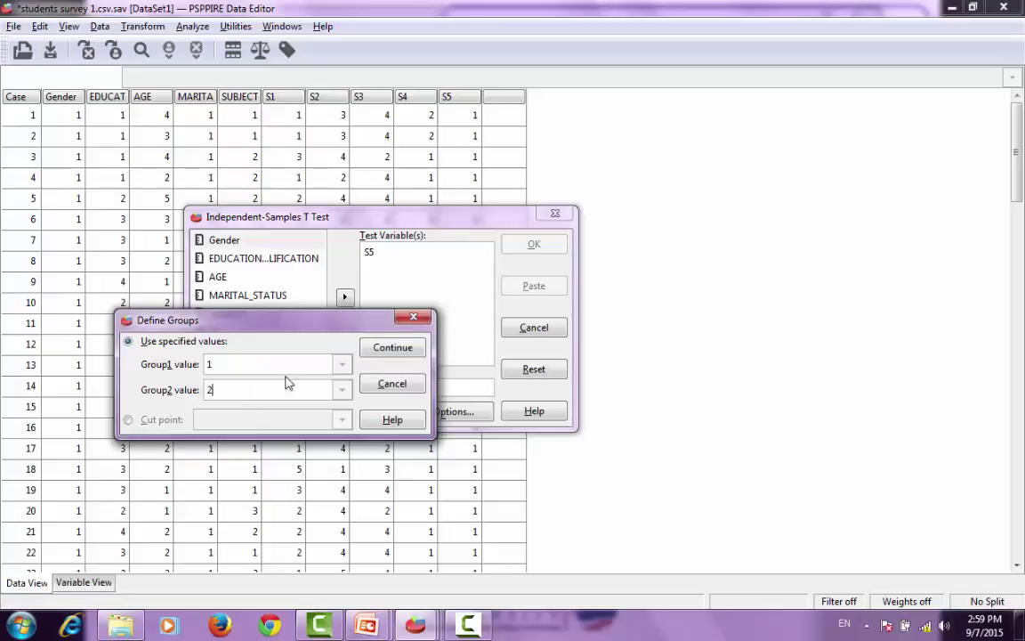
left_click(392, 348)
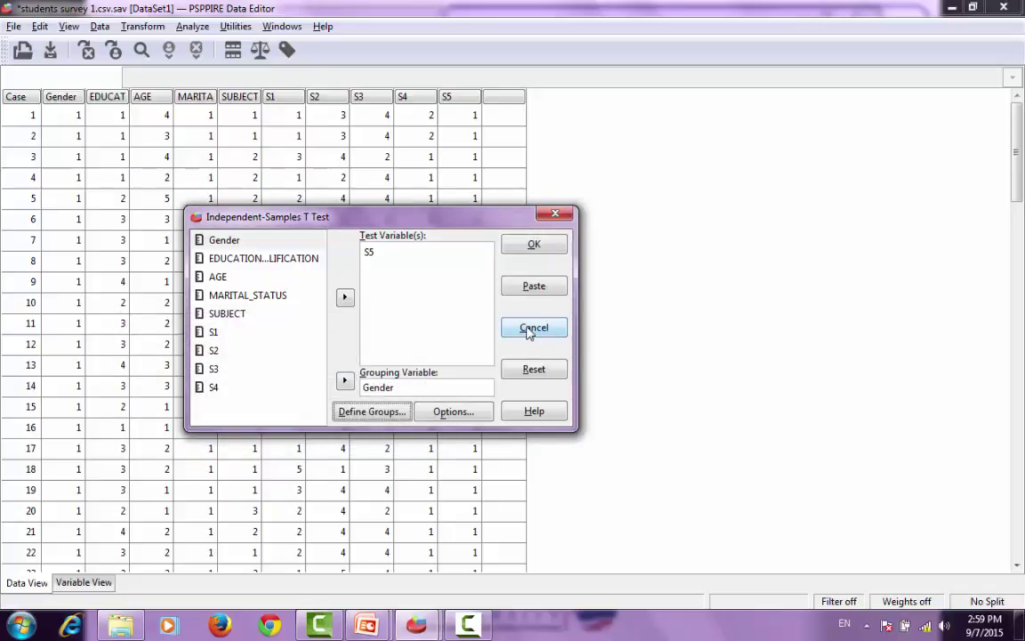
left_click(449, 416)
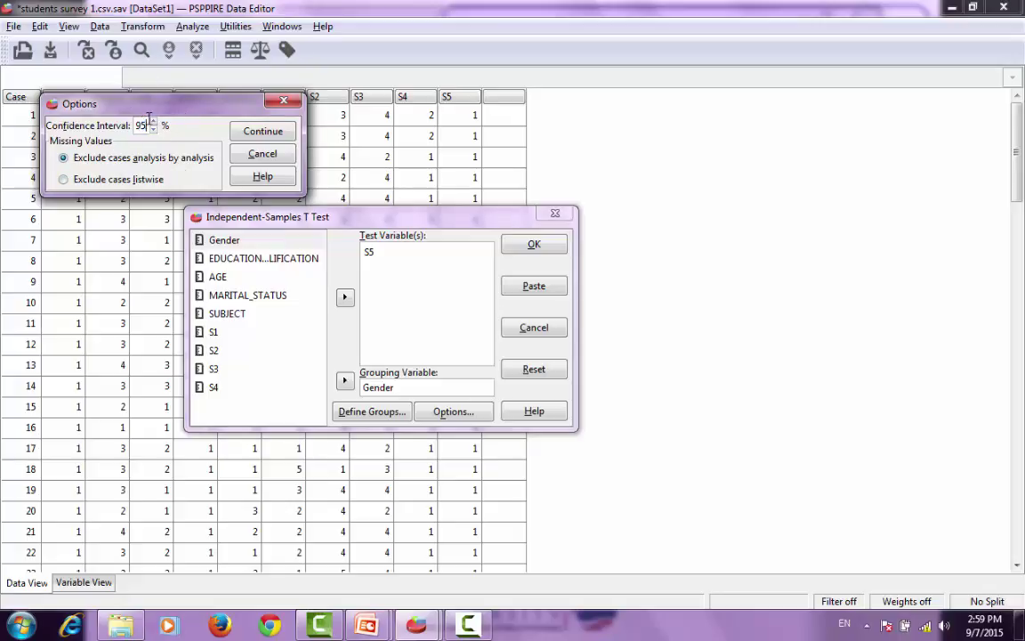
left_click(264, 132)
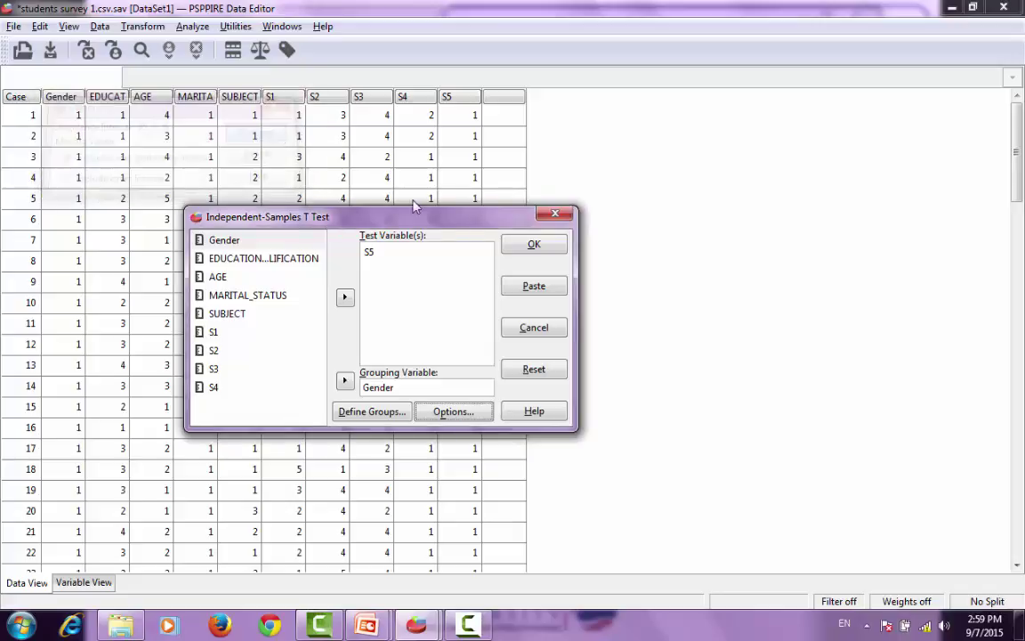
left_click(534, 244)
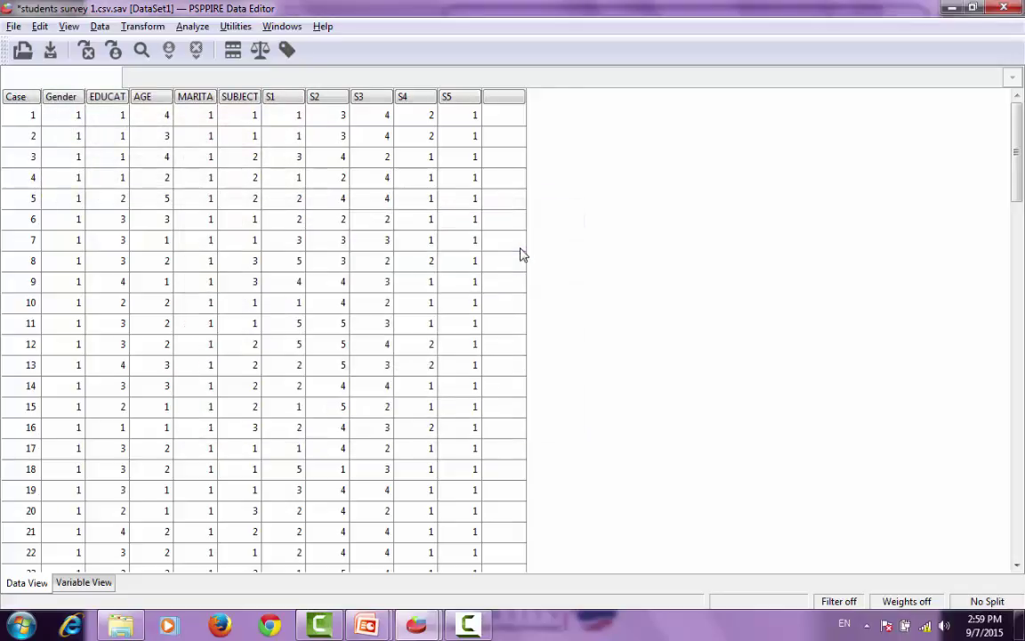
Bring the S5 results forward and place the table below the Step 1 Levene's diagram
mouse_move(415, 626)
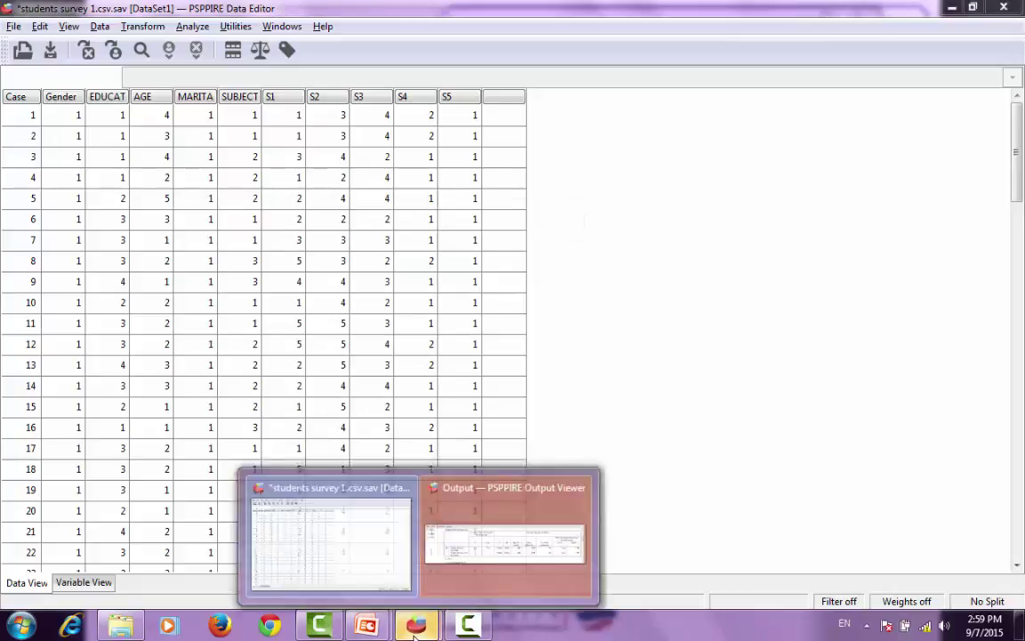
left_click(496, 548)
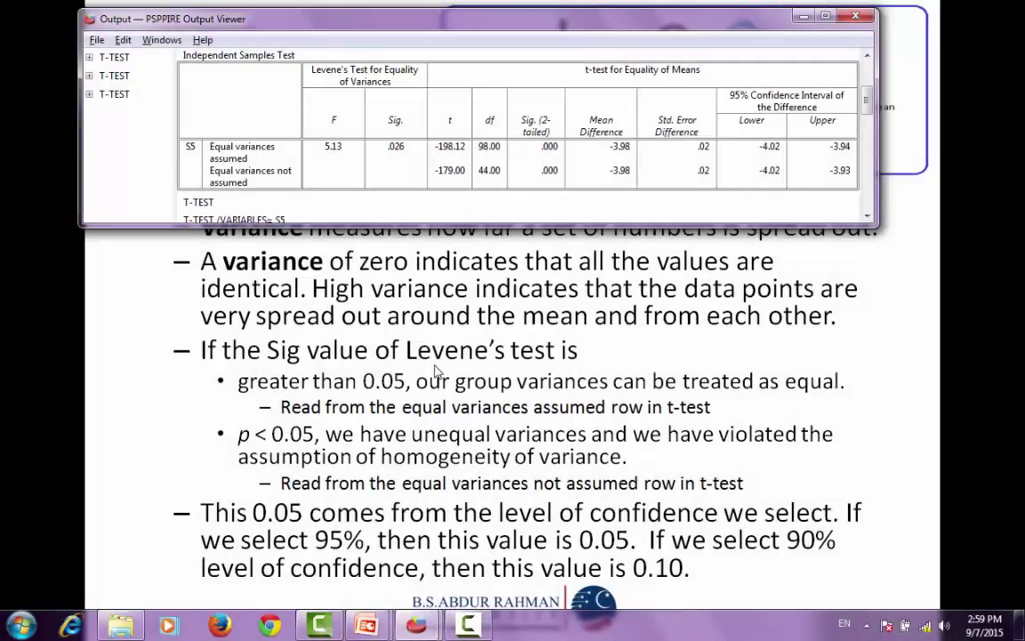
left_click_drag(512, 46, 525, 194)
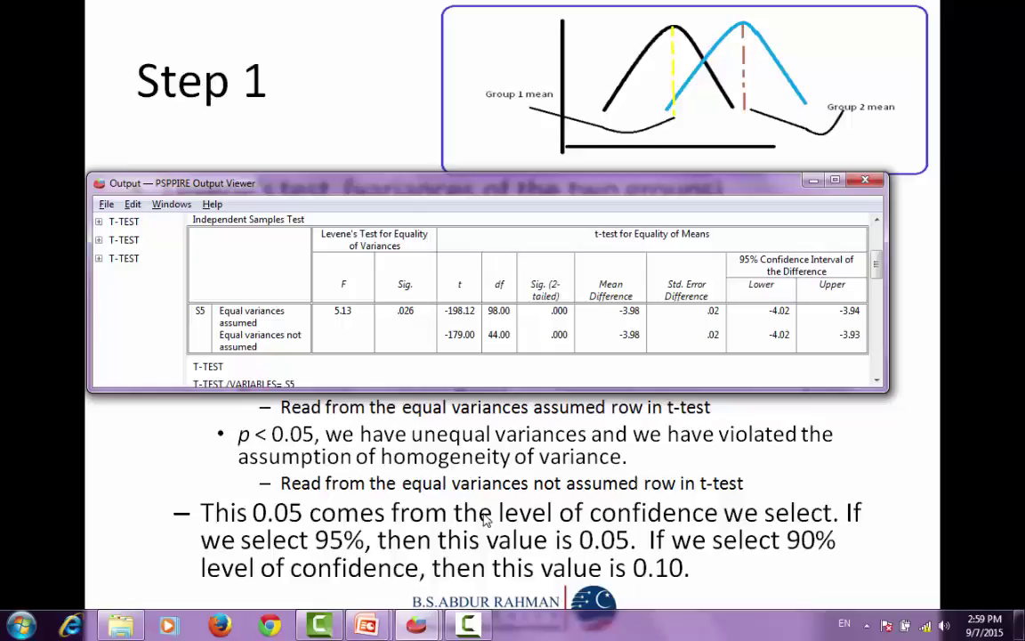
Advance the slideshow to the Step 2 slide and bring the S5 results back over it
key("alt+Tab")
key("Right")
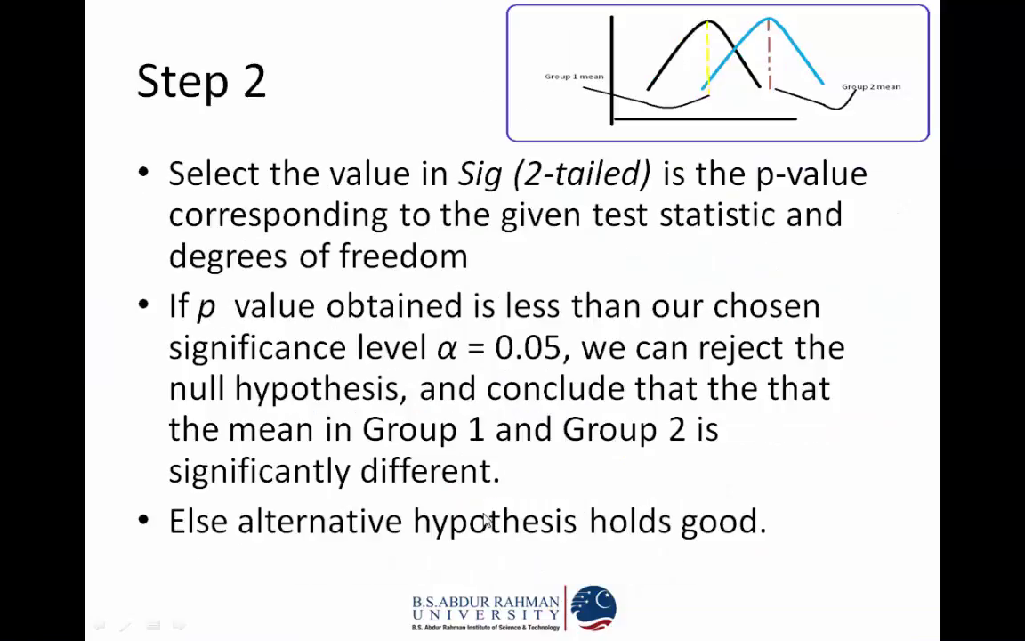
key("alt+Tab")
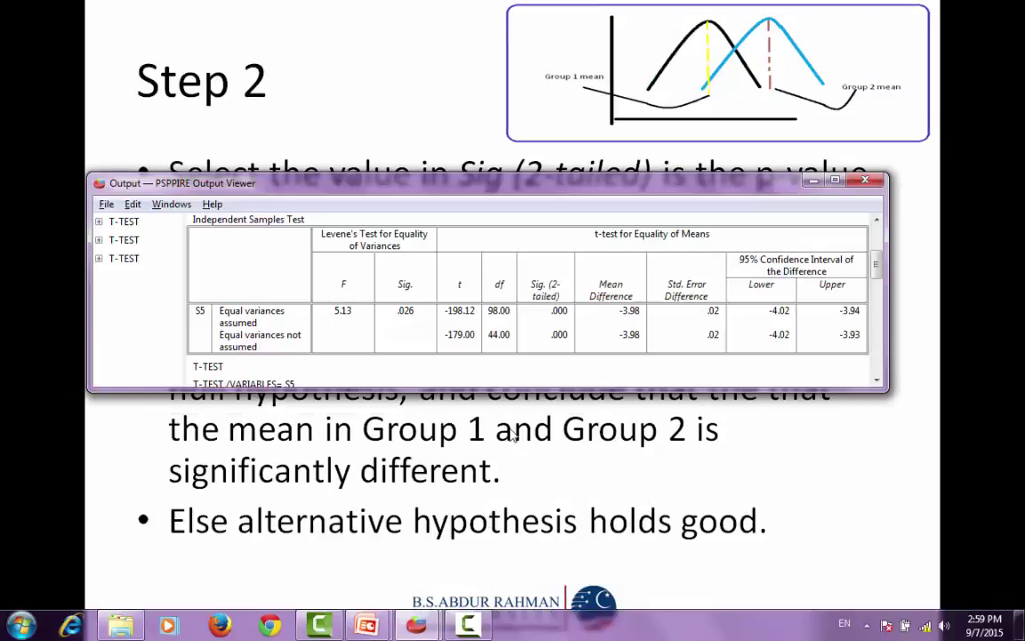
Reposition the results table to compare its Sig. (2-tailed) values with the Step 2 slide
left_click_drag(525, 191, 541, 319)
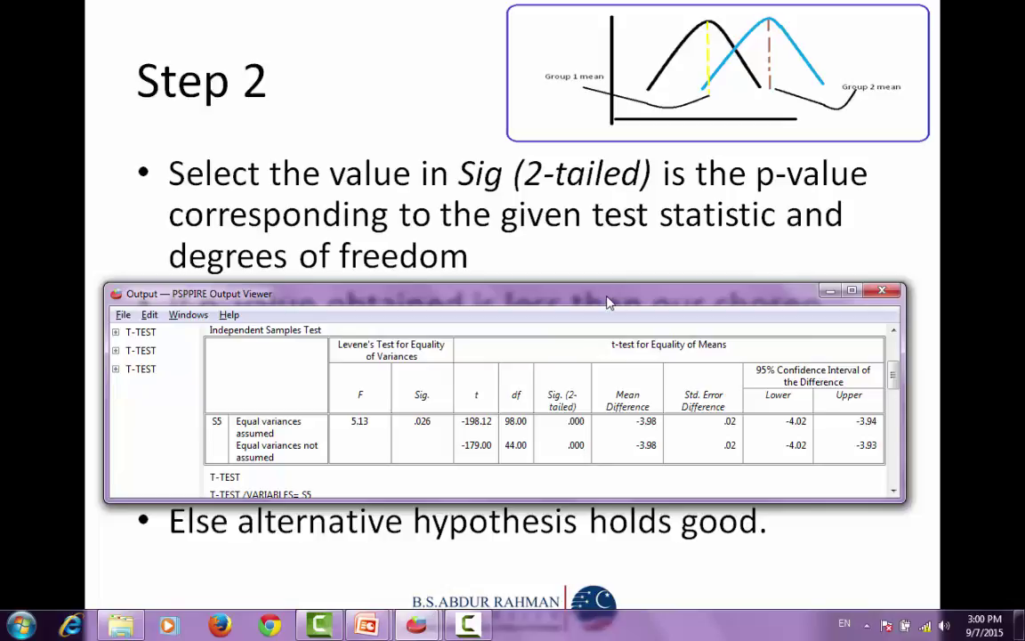
left_click_drag(608, 301, 622, 85)
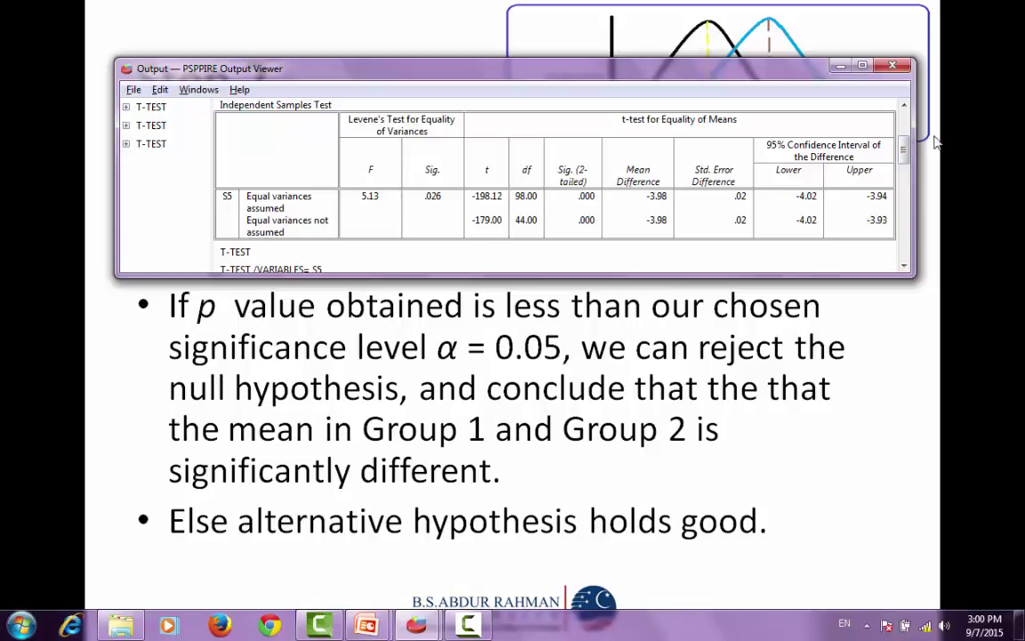
left_click_drag(904, 149, 904, 129)
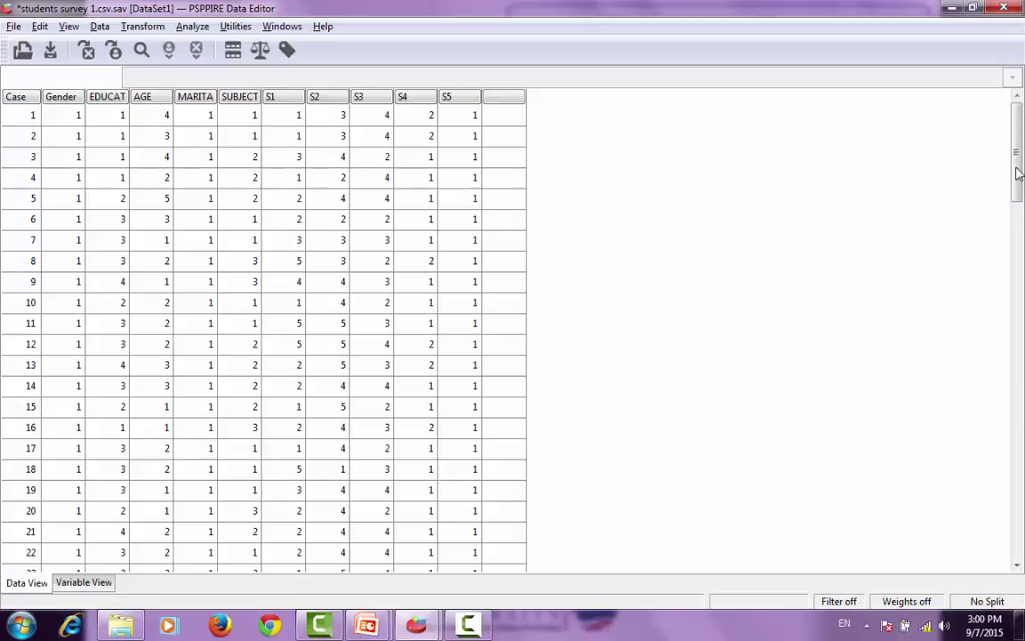
Scroll through the S5 output, then bring the data sheet in front of it
left_click_drag(1015, 153, 1021, 354)
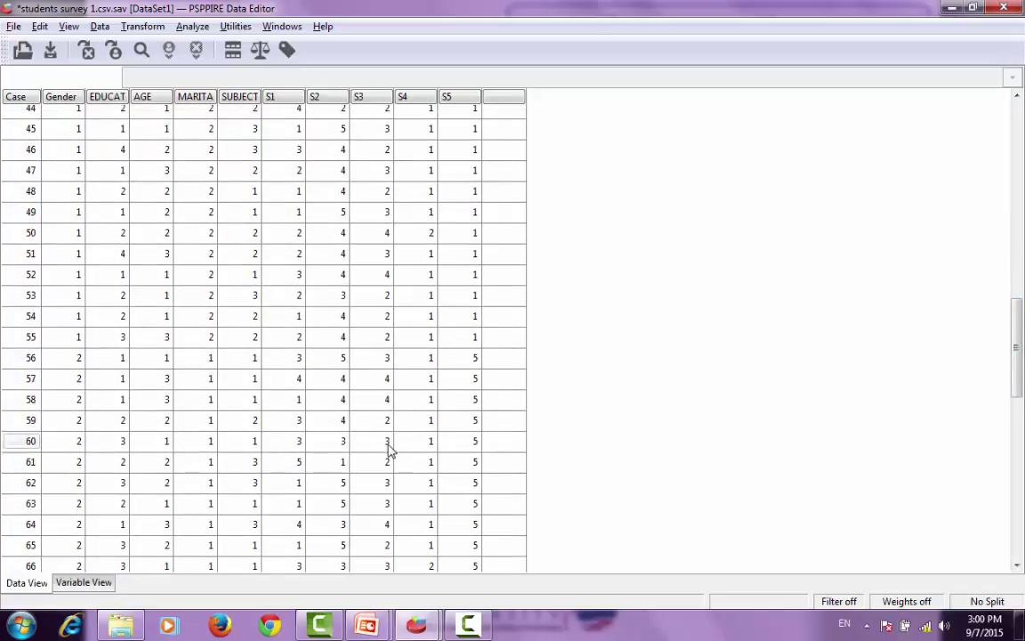
left_click_drag(1022, 405, 1003, 453)
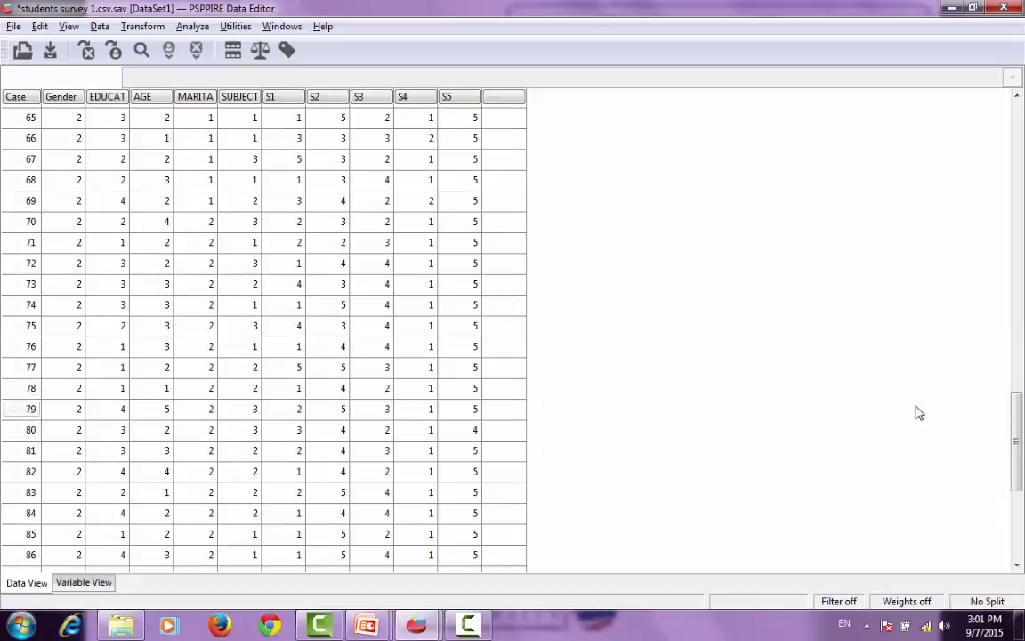
left_click_drag(1018, 469, 1016, 423)
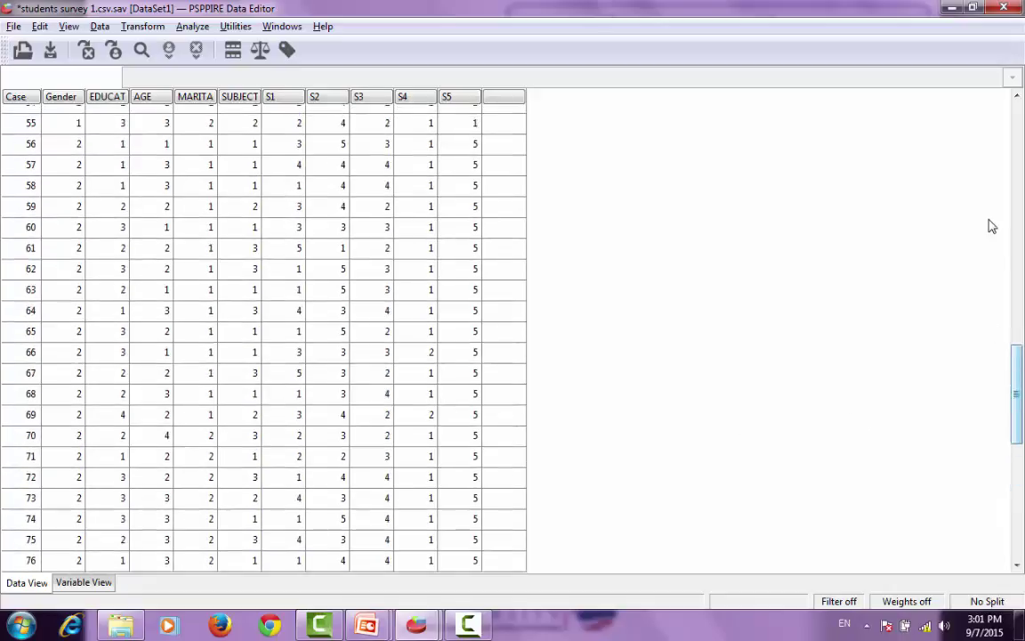
scroll(979, 205, "up", 15)
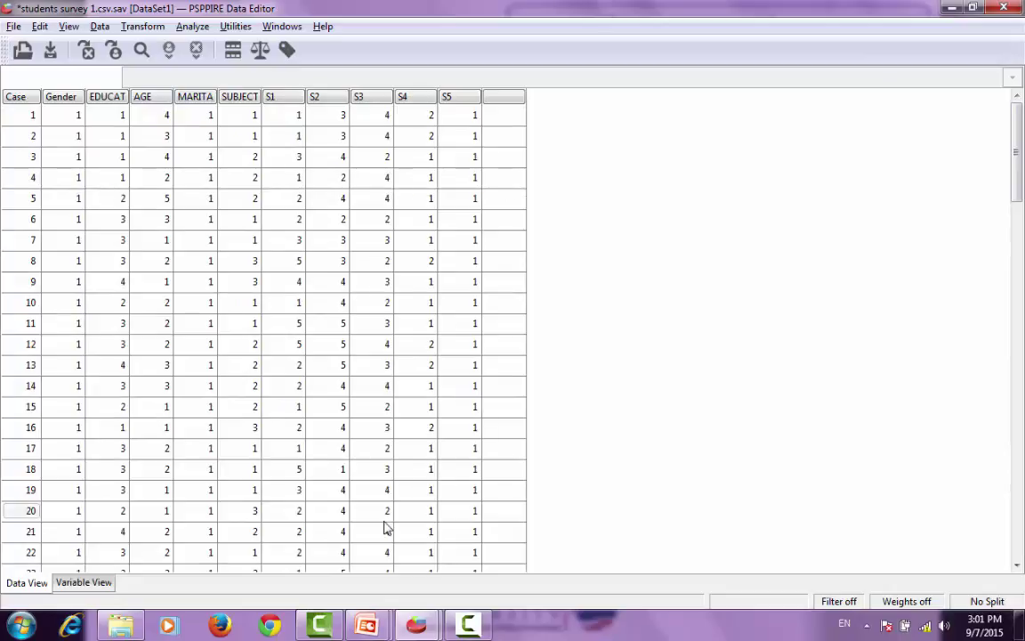
mouse_move(416, 625)
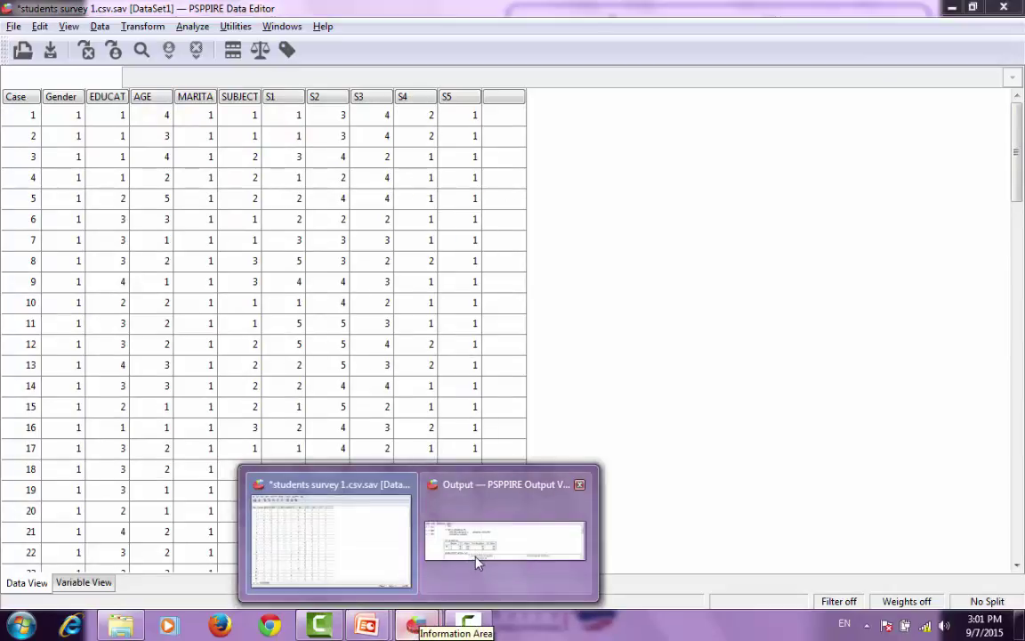
mouse_move(476, 560)
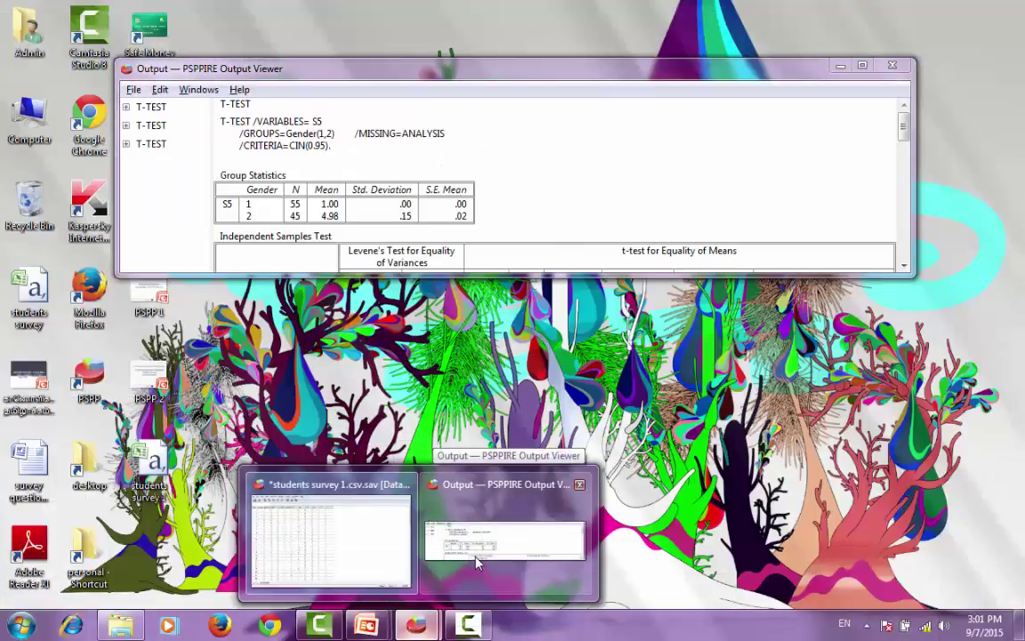
left_click(477, 561)
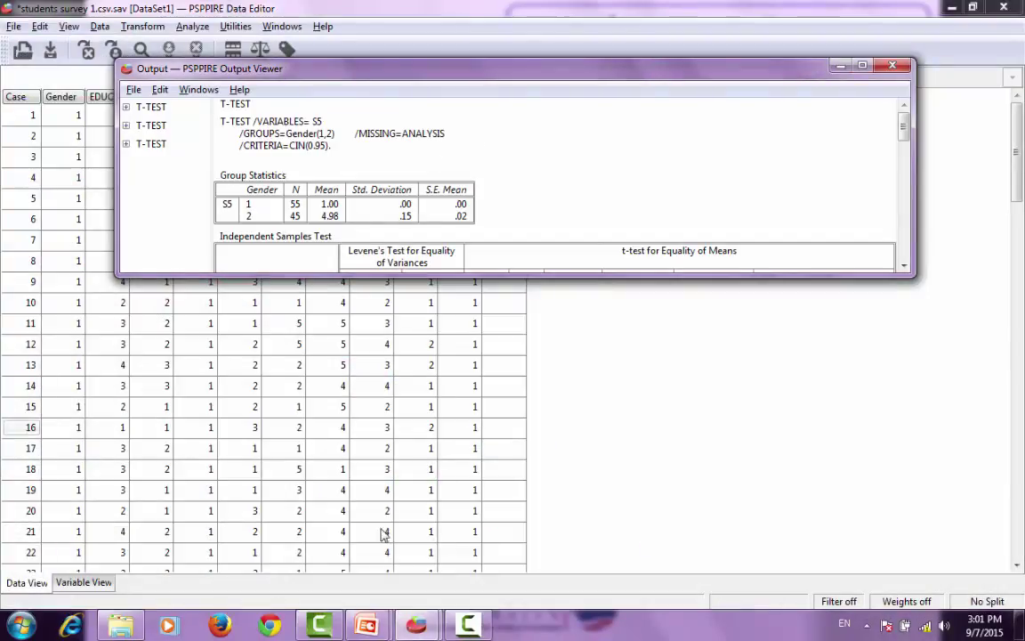
left_click(578, 459)
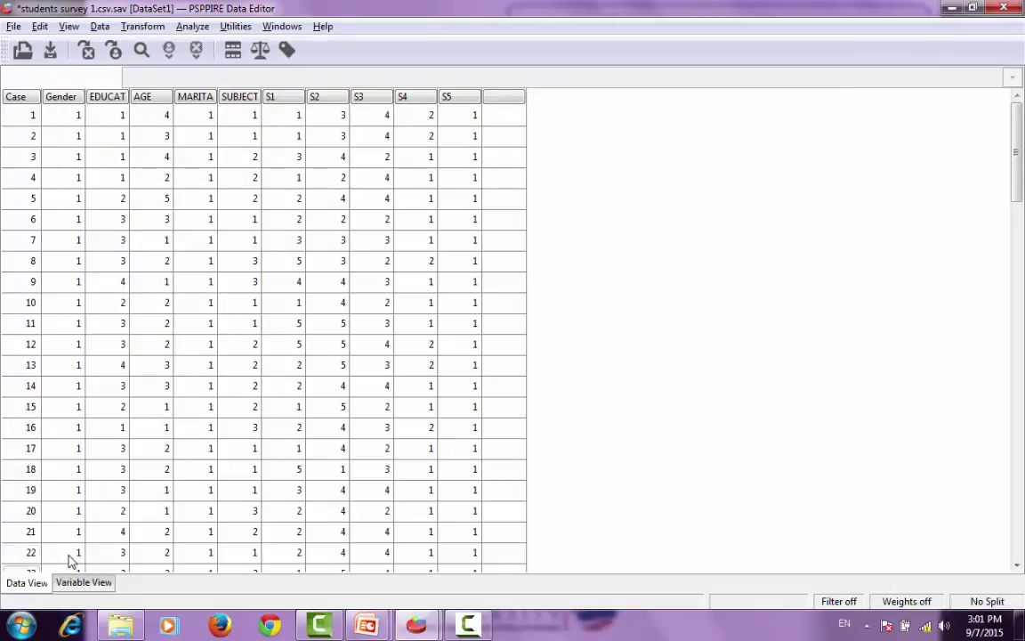
Page down the S4 column to the last case, 100
left_click(418, 553)
key("Page_Down")
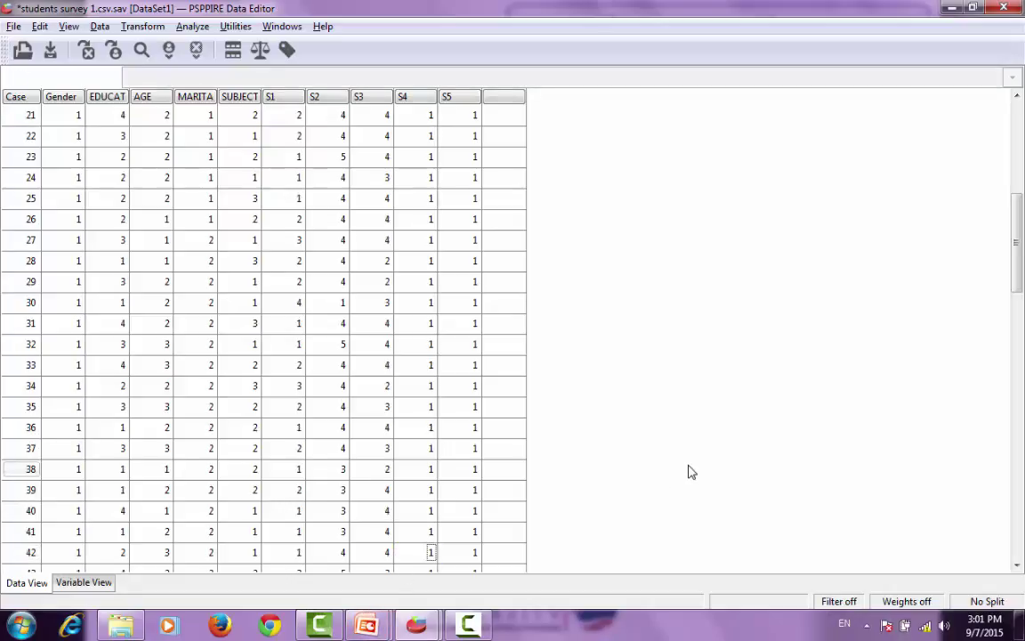
key("Page_Down")
key("Page_Down")
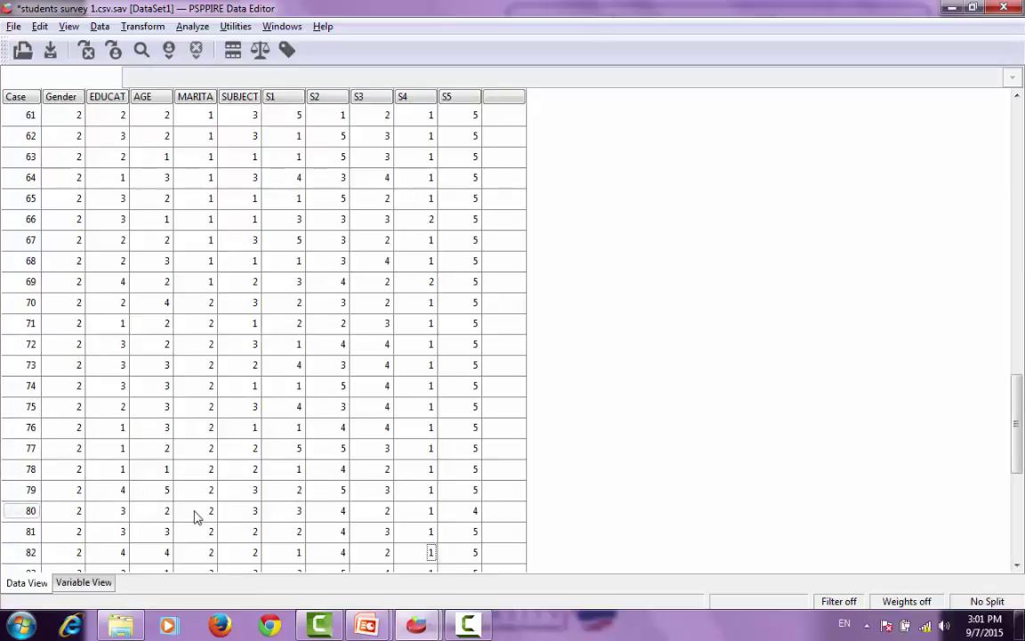
key("Page_Down")
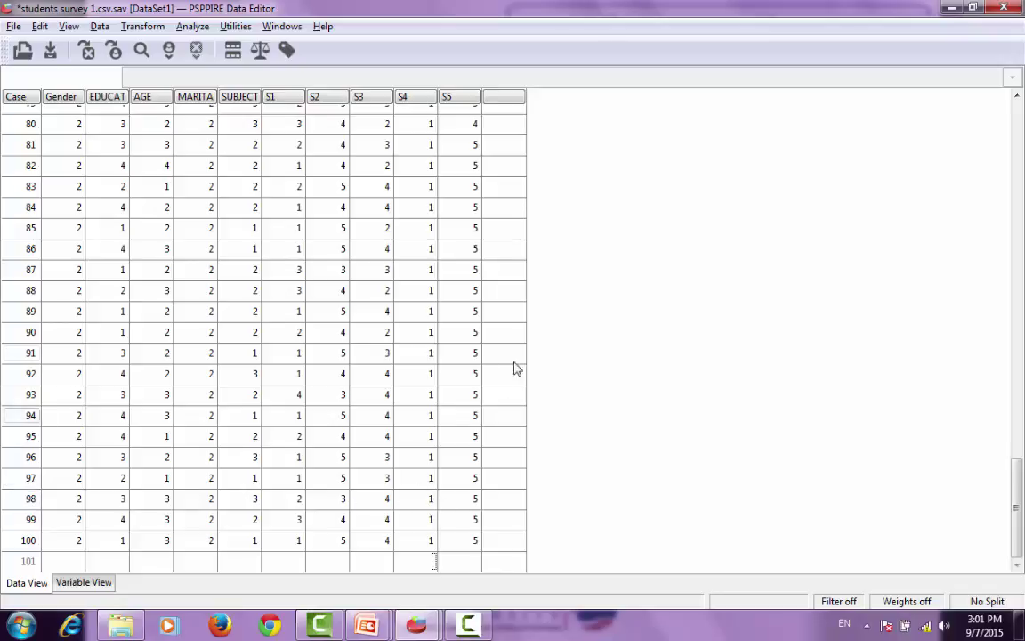
mouse_move(409, 626)
left_click(347, 556)
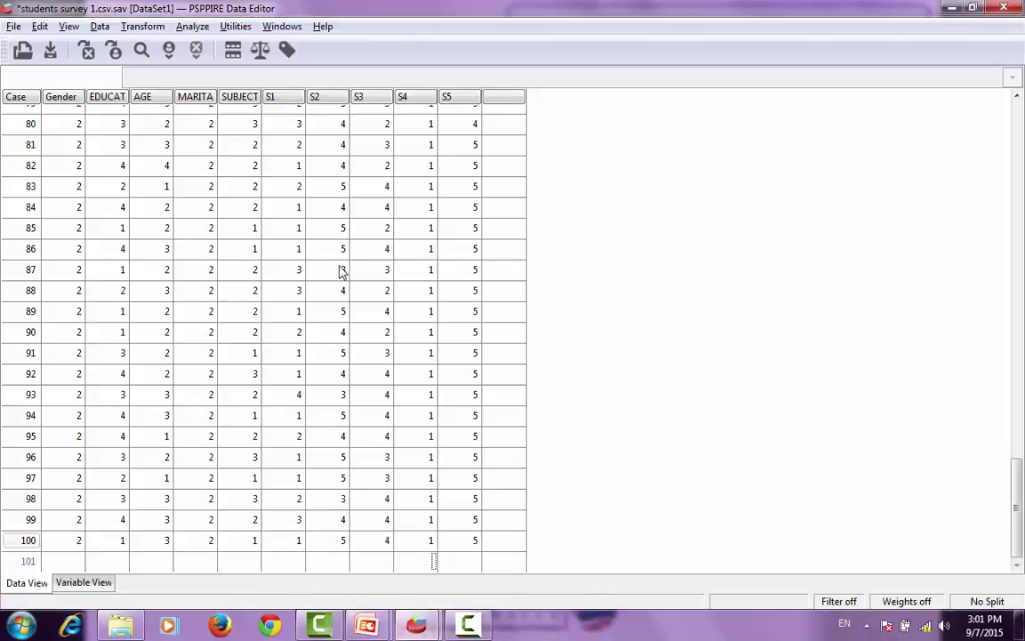
left_click(191, 28)
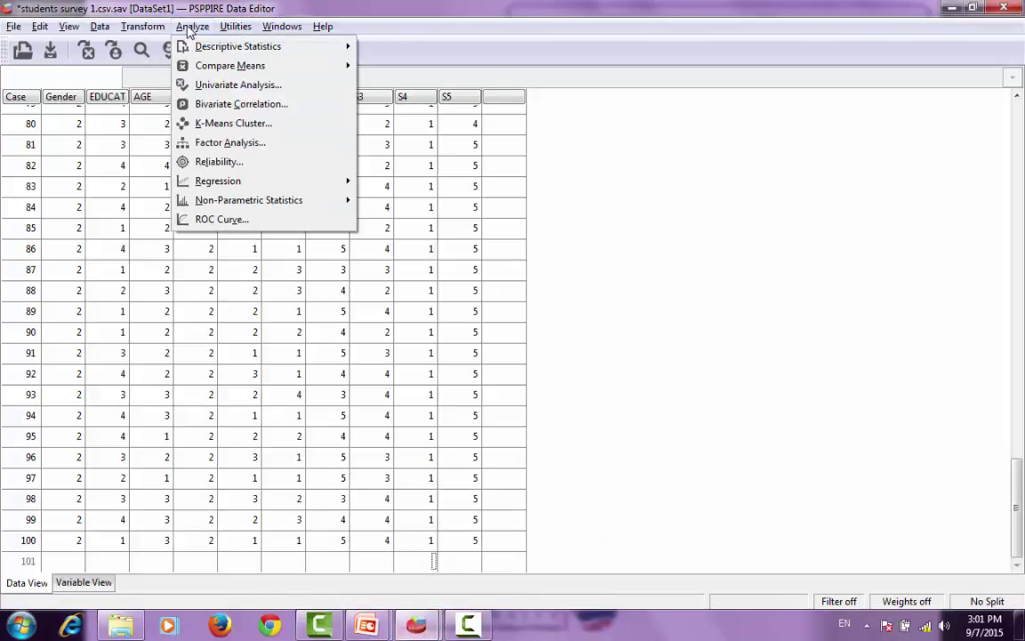
Start an Independent-Samples T Test with S4 as the test variable
mouse_move(218, 67)
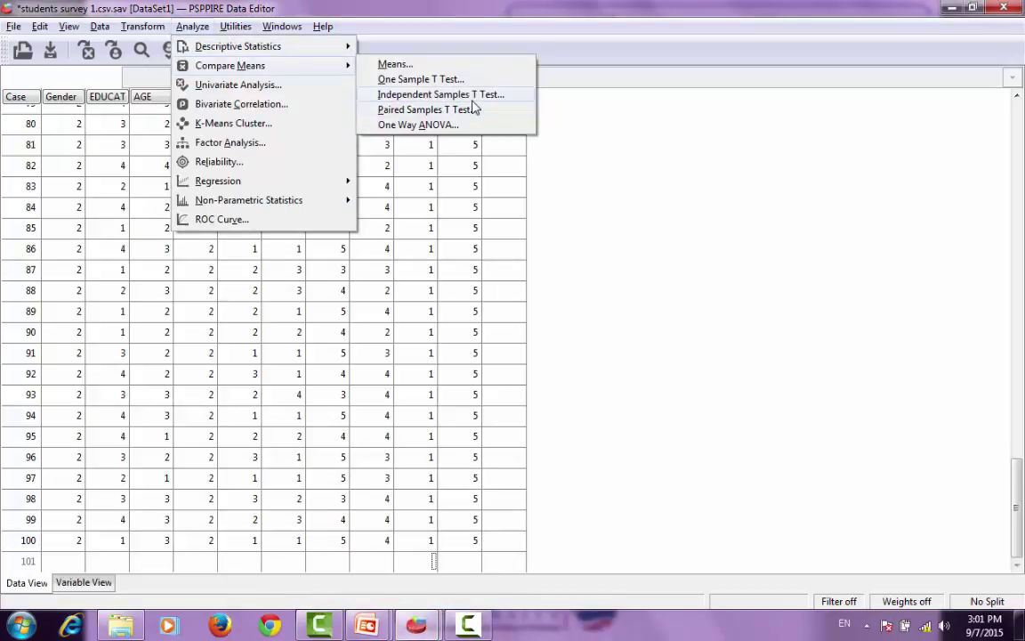
left_click(441, 94)
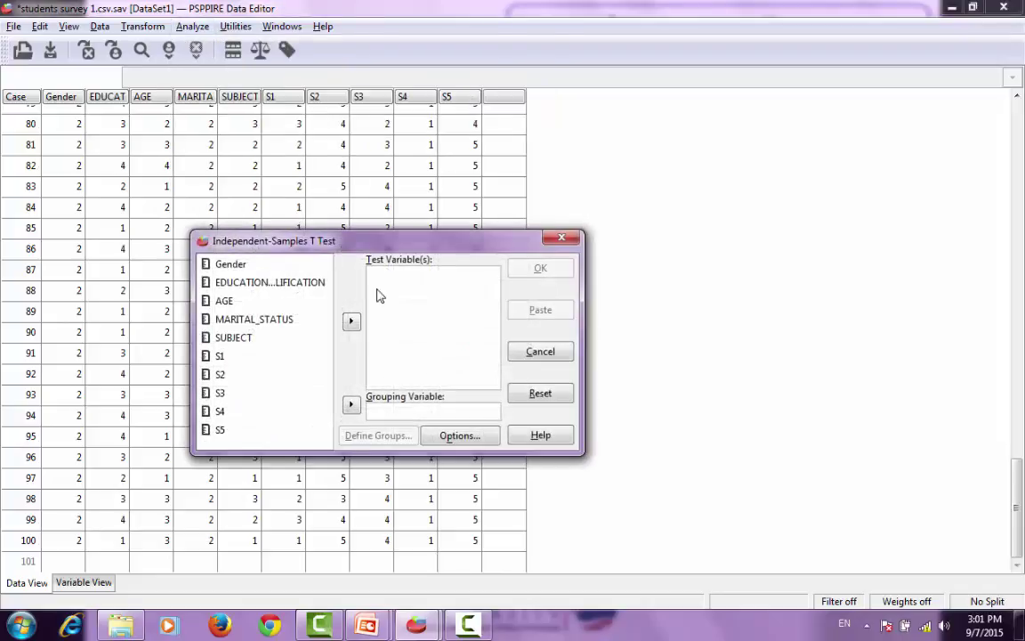
left_click(240, 410)
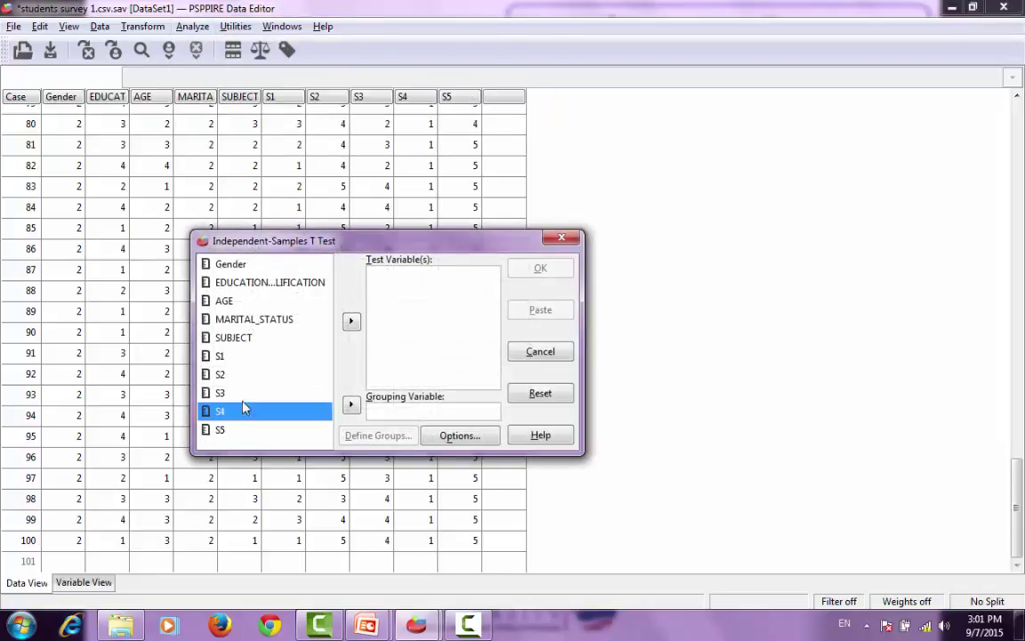
left_click(351, 322)
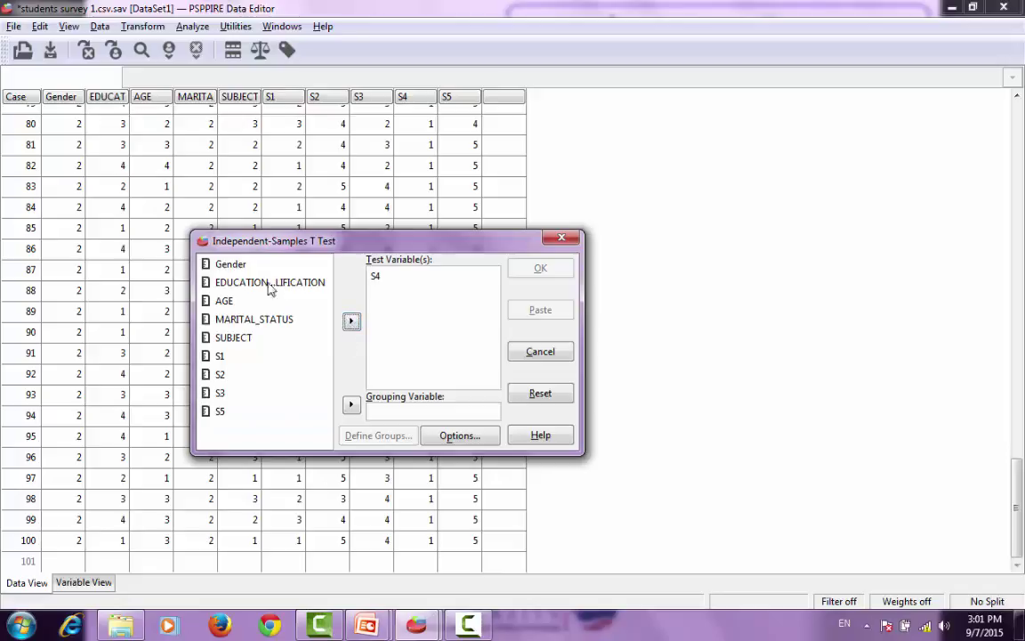
Group by Gender with groups 1 and 2 and run the test
left_click(233, 266)
left_click(352, 405)
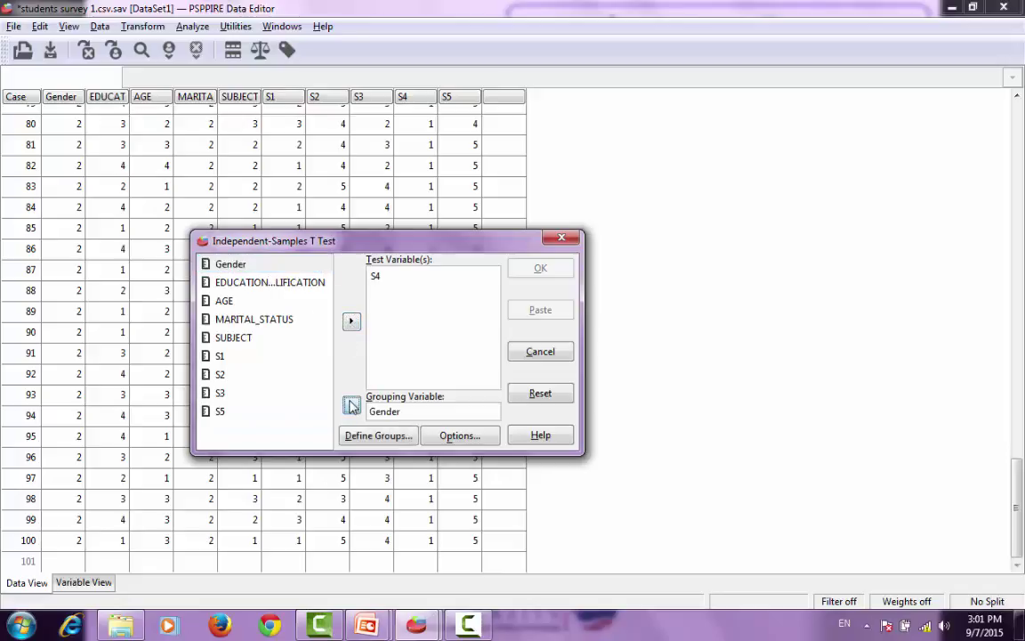
left_click(383, 438)
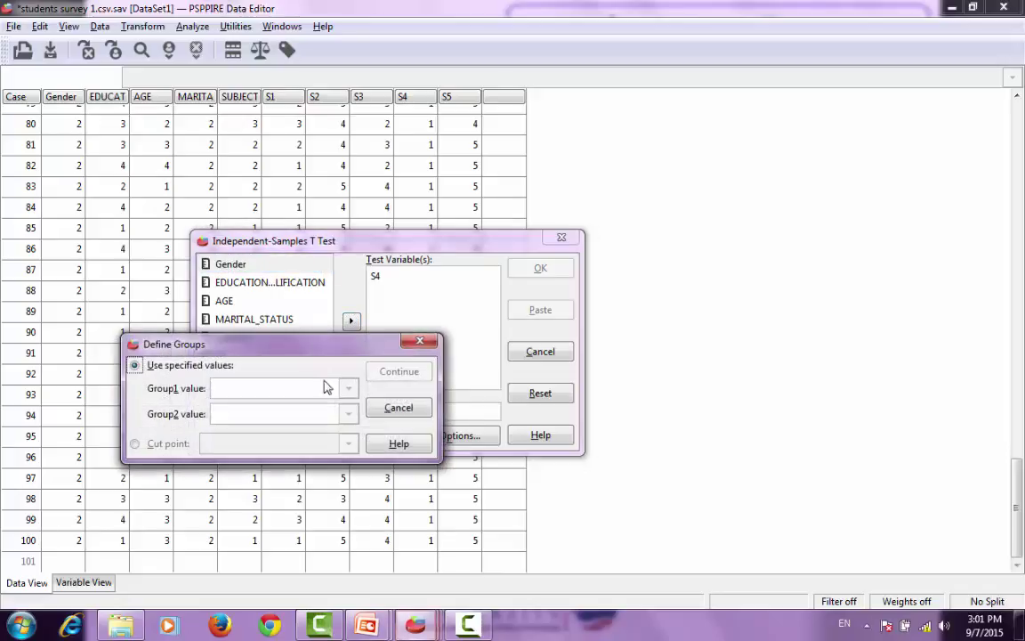
left_click(272, 416)
type("2")
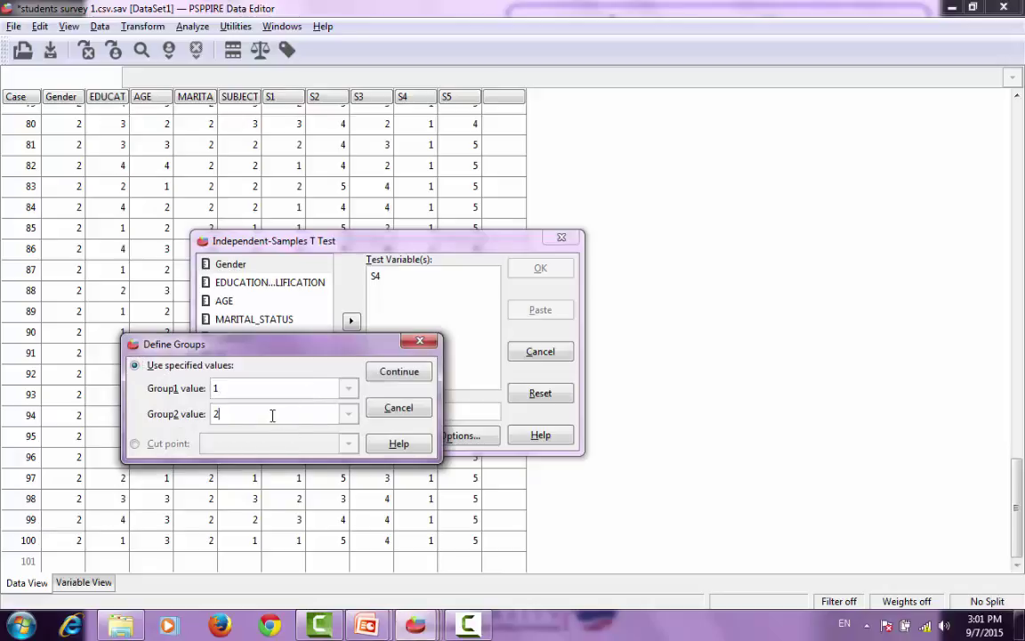
left_click(399, 372)
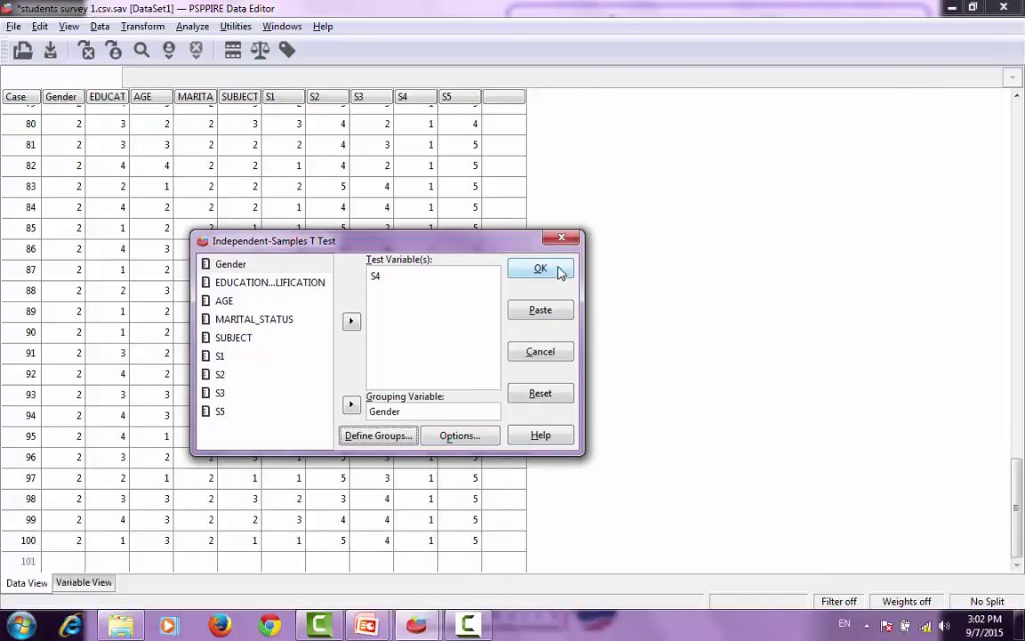
left_click(559, 271)
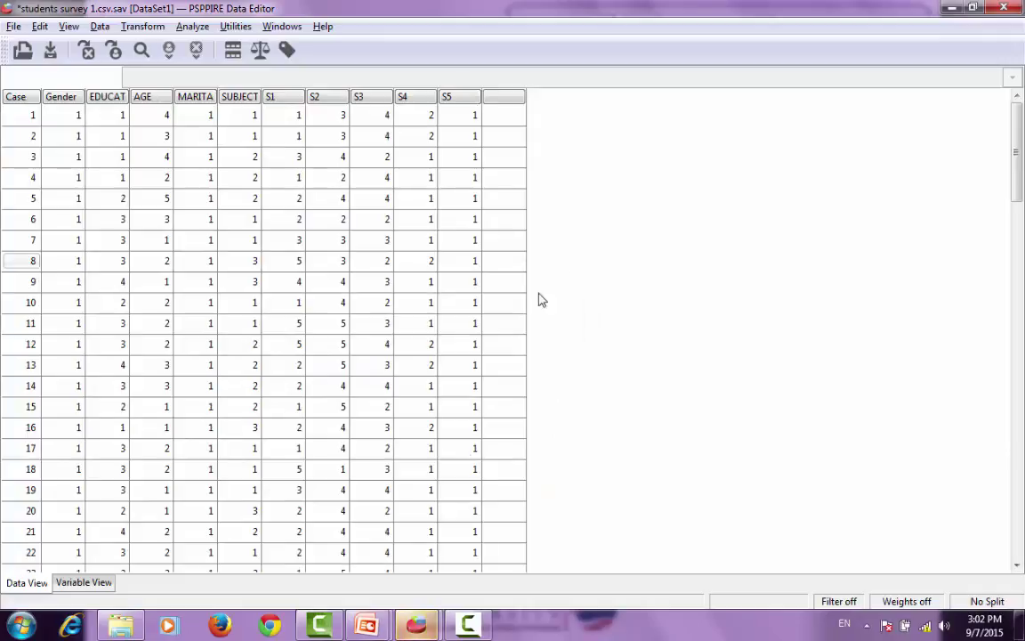
Show the S4 Independent Samples Test table, with Levene's F = 9.17 and Sig. .003
mouse_move(416, 626)
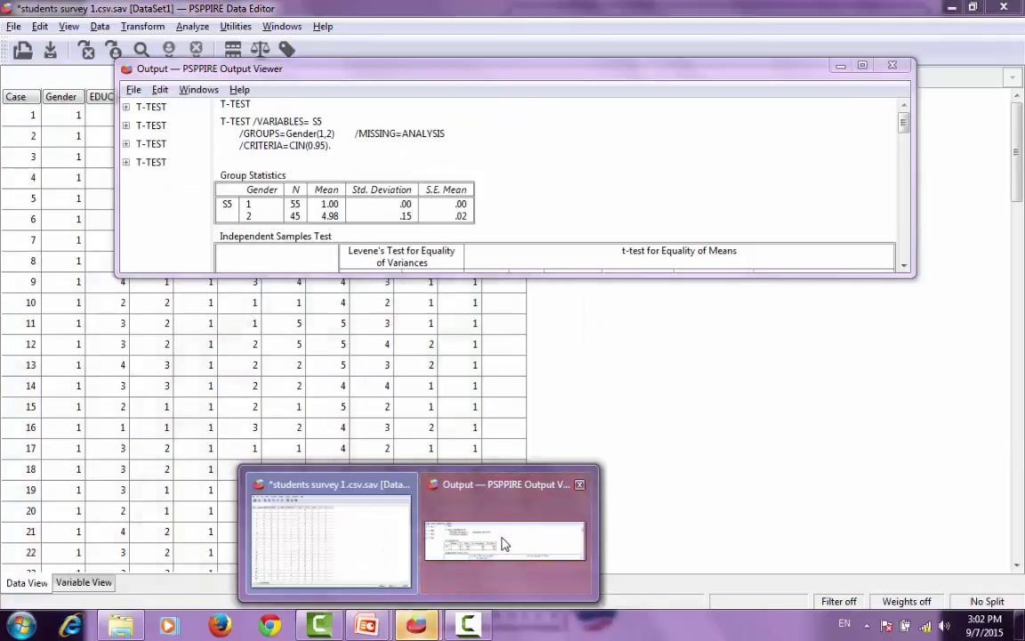
left_click(503, 544)
left_click_drag(904, 129, 912, 243)
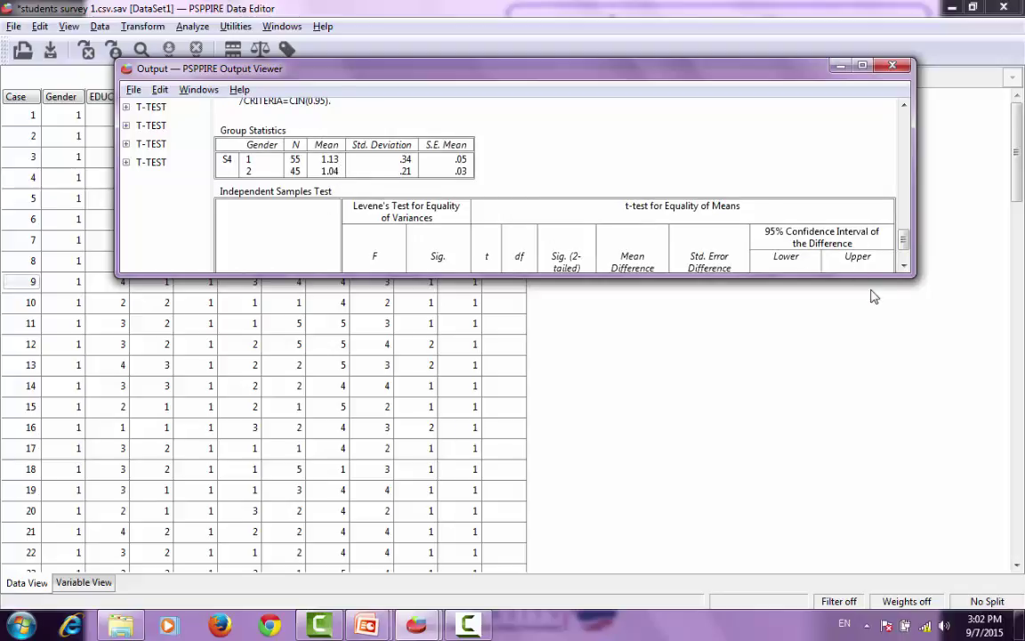
left_click_drag(904, 253, 907, 262)
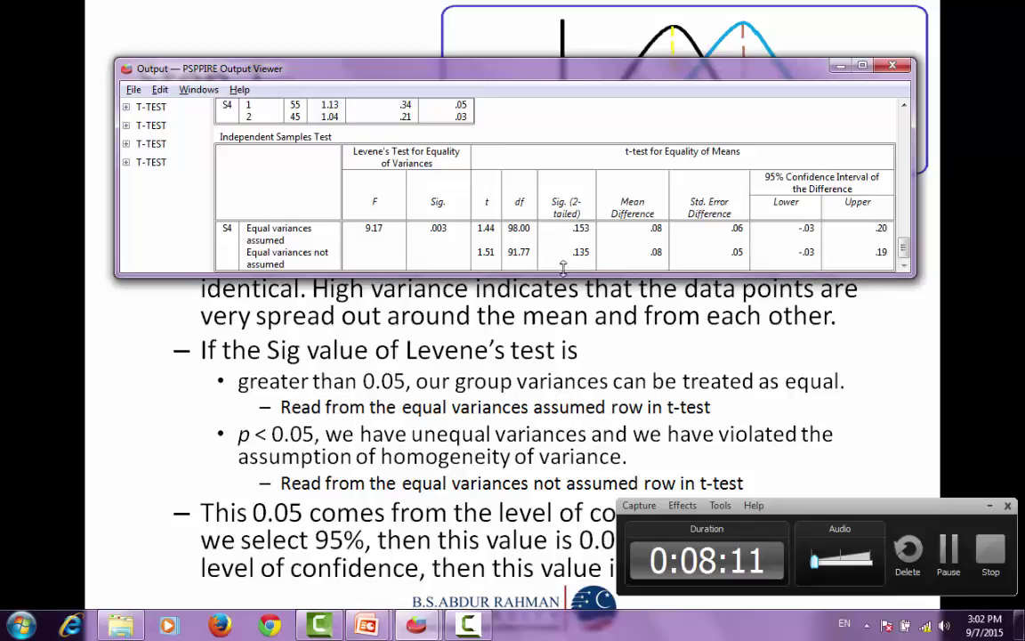
Advance the slideshow to the p < 0.05 null-hypothesis slide with the S4 results shown over it
left_click(561, 403)
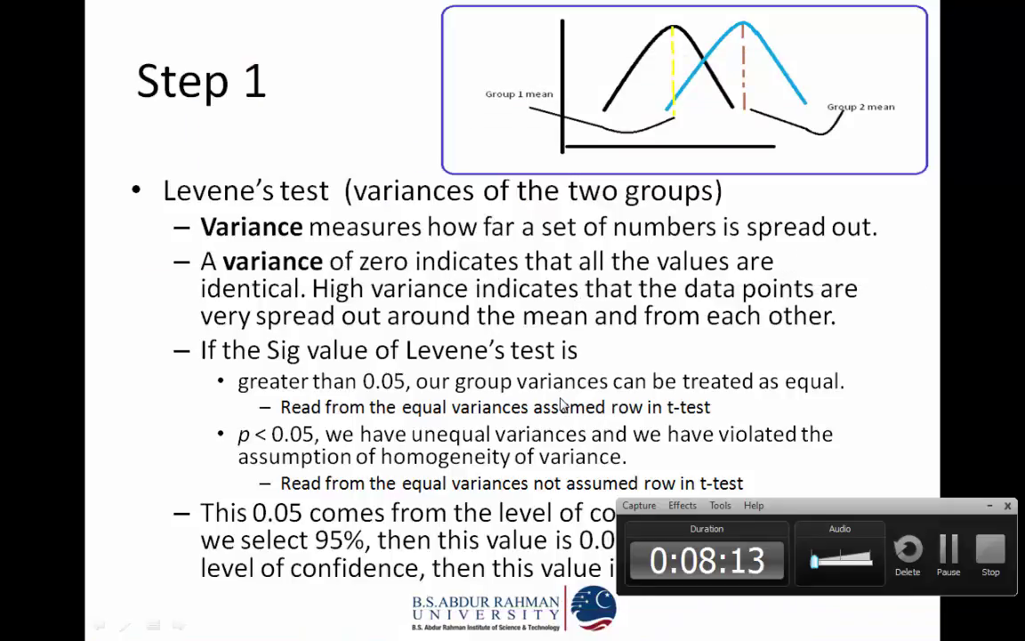
left_click(561, 403)
key("alt+Tab")
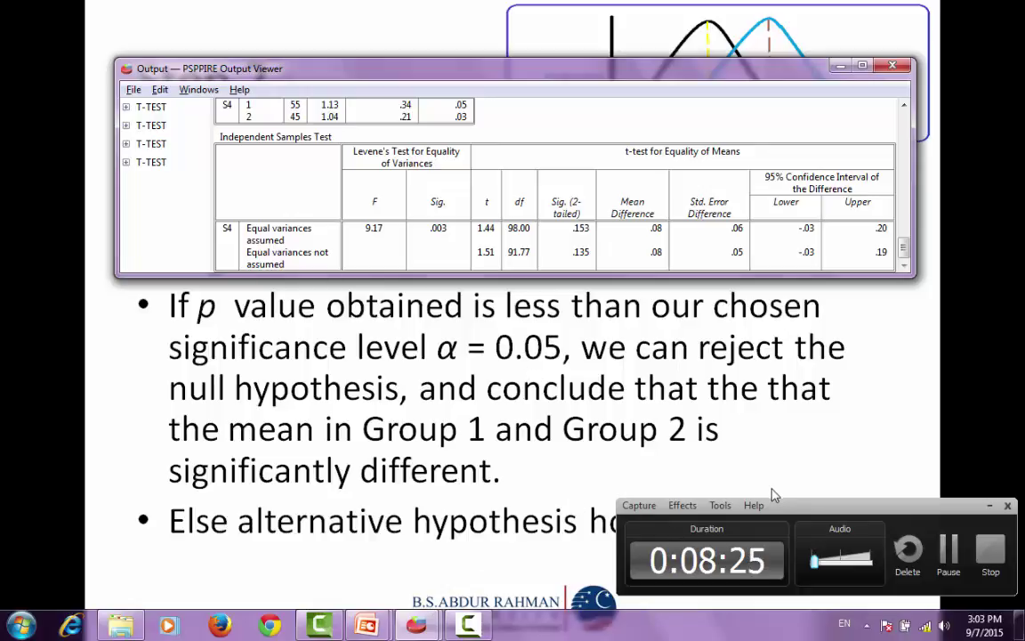
left_click(699, 456)
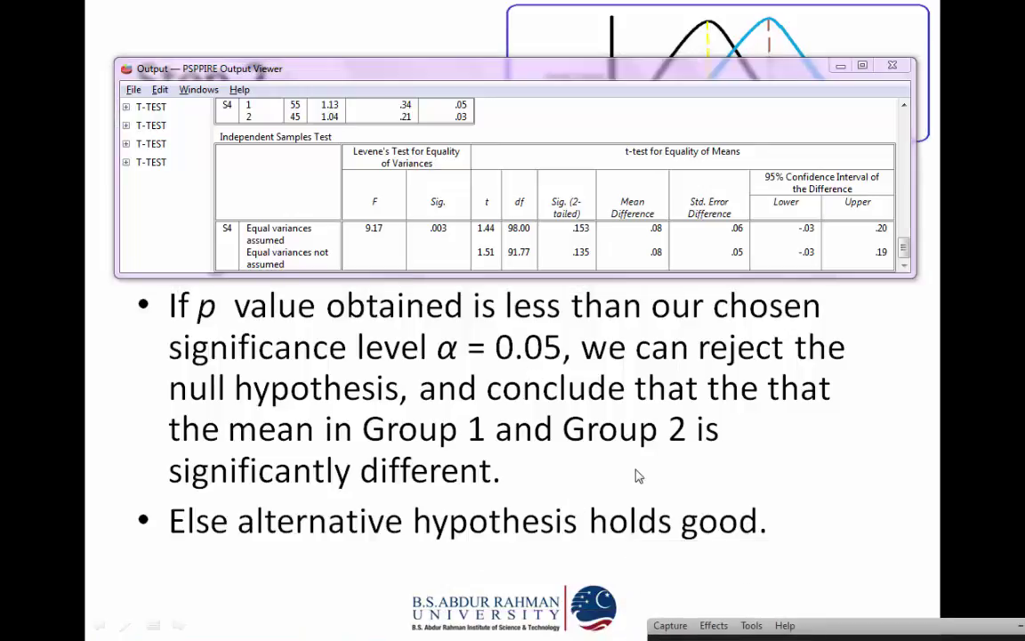